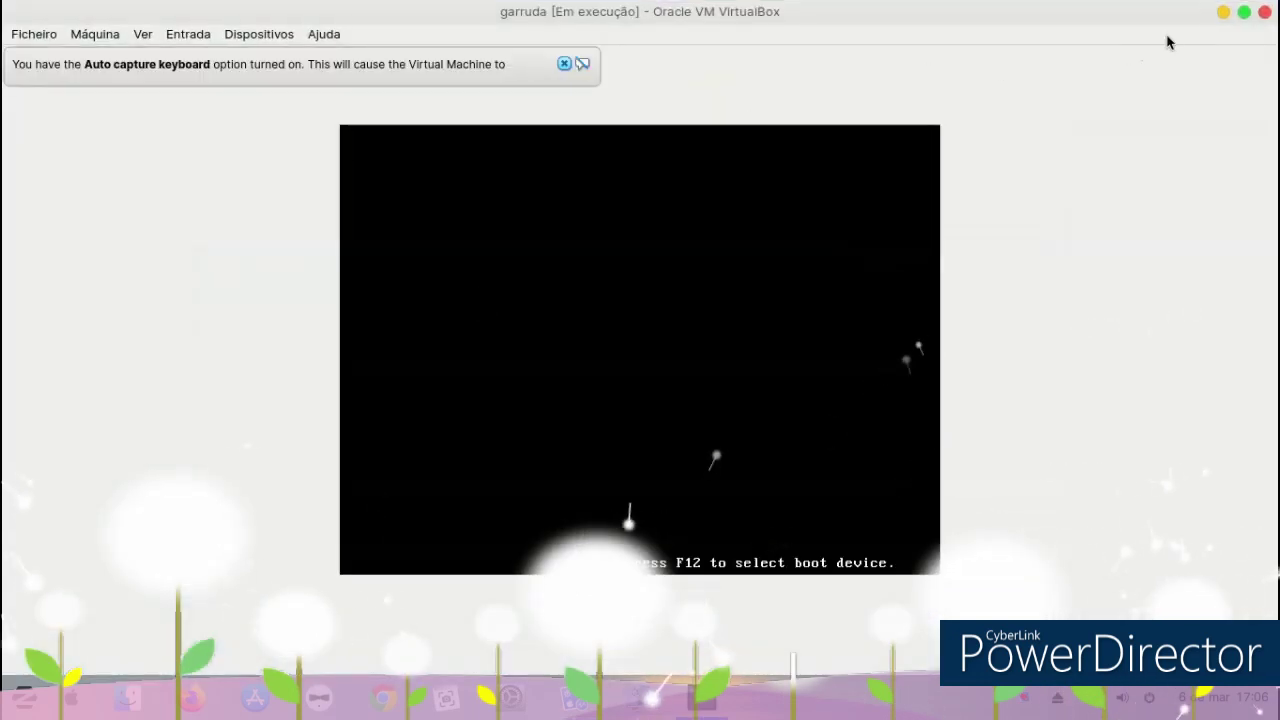
Take the VM window out of full screen, minimize the VirtualBox Manager and reposition the VM window.
left_click(1244, 13)
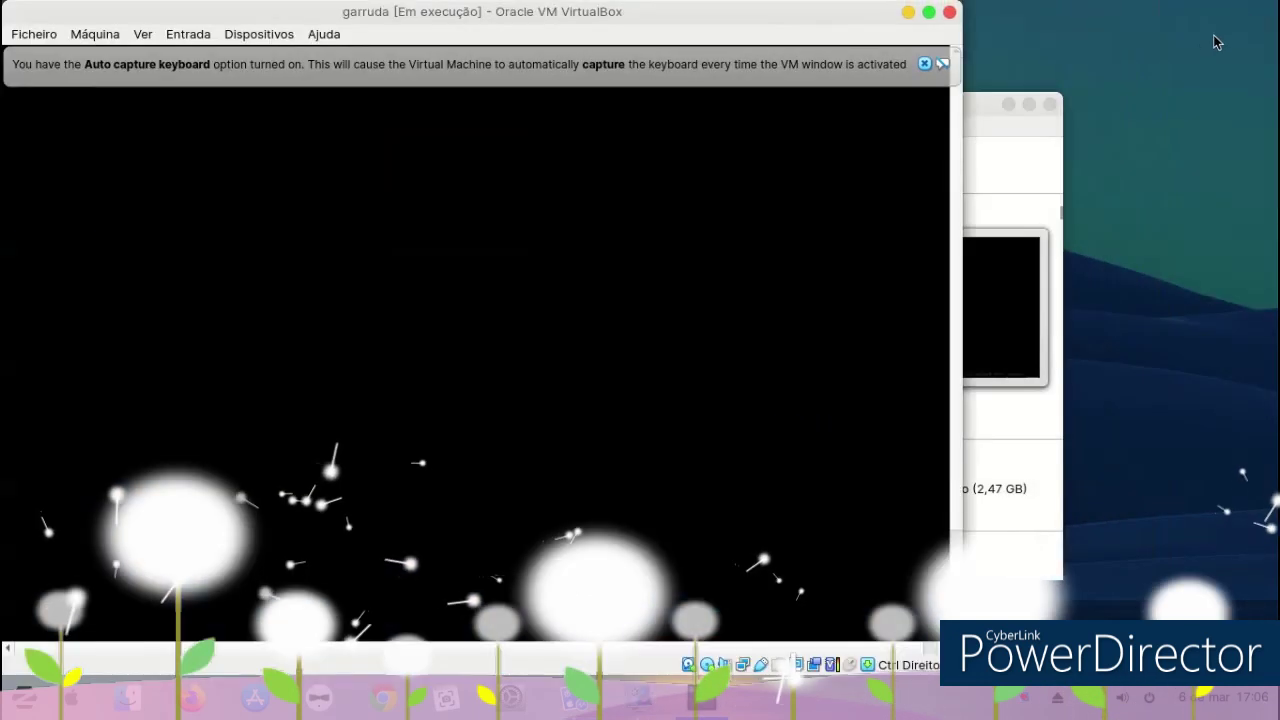
left_click(1010, 106)
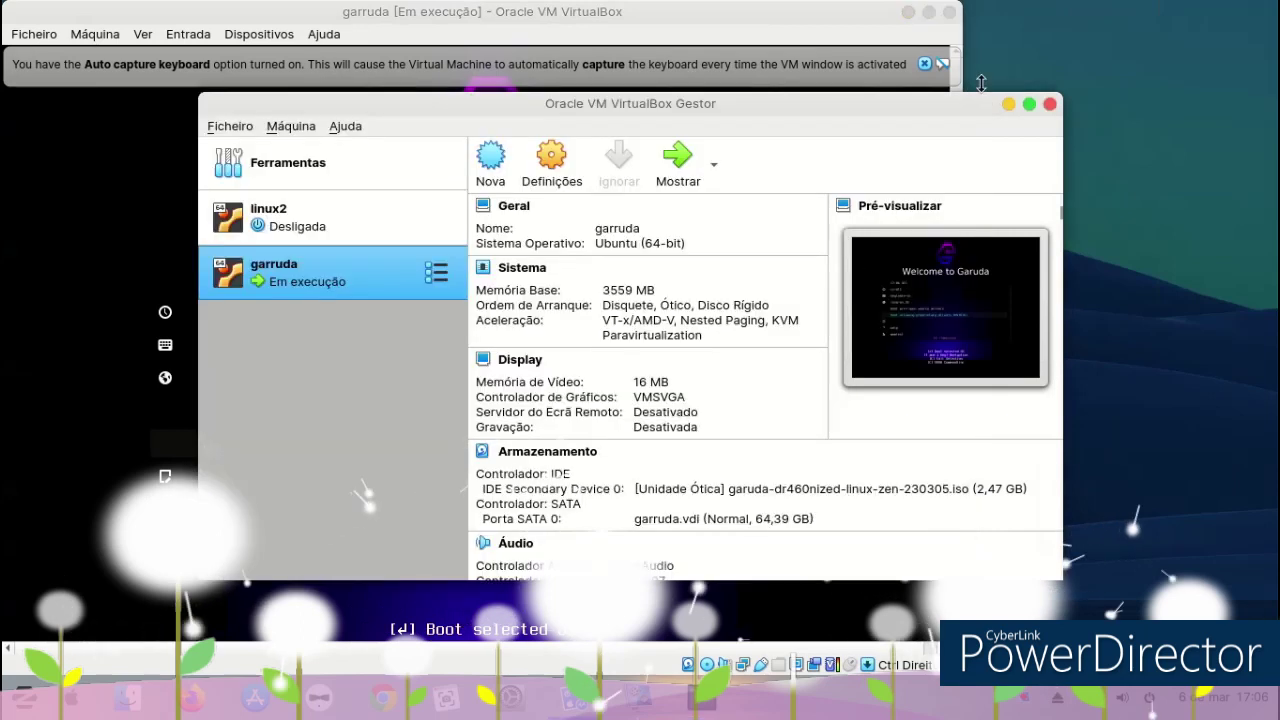
left_click(1008, 105)
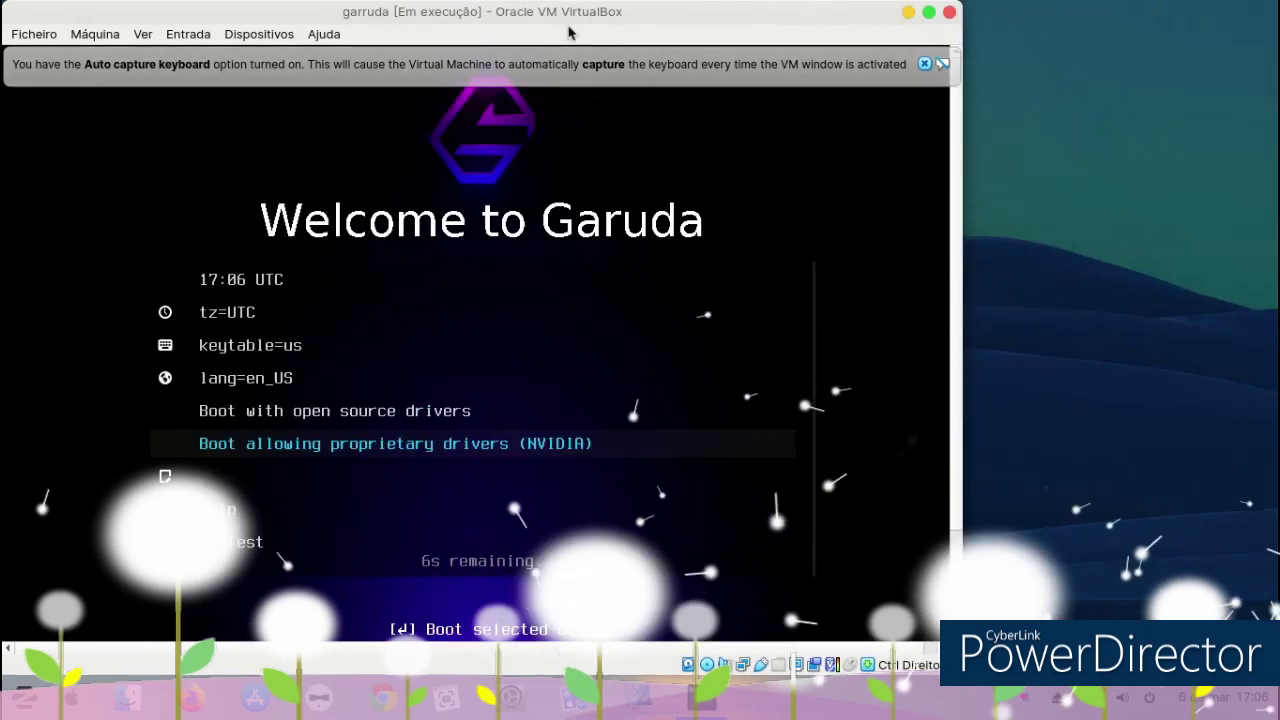
left_click_drag(661, 26, 757, 26)
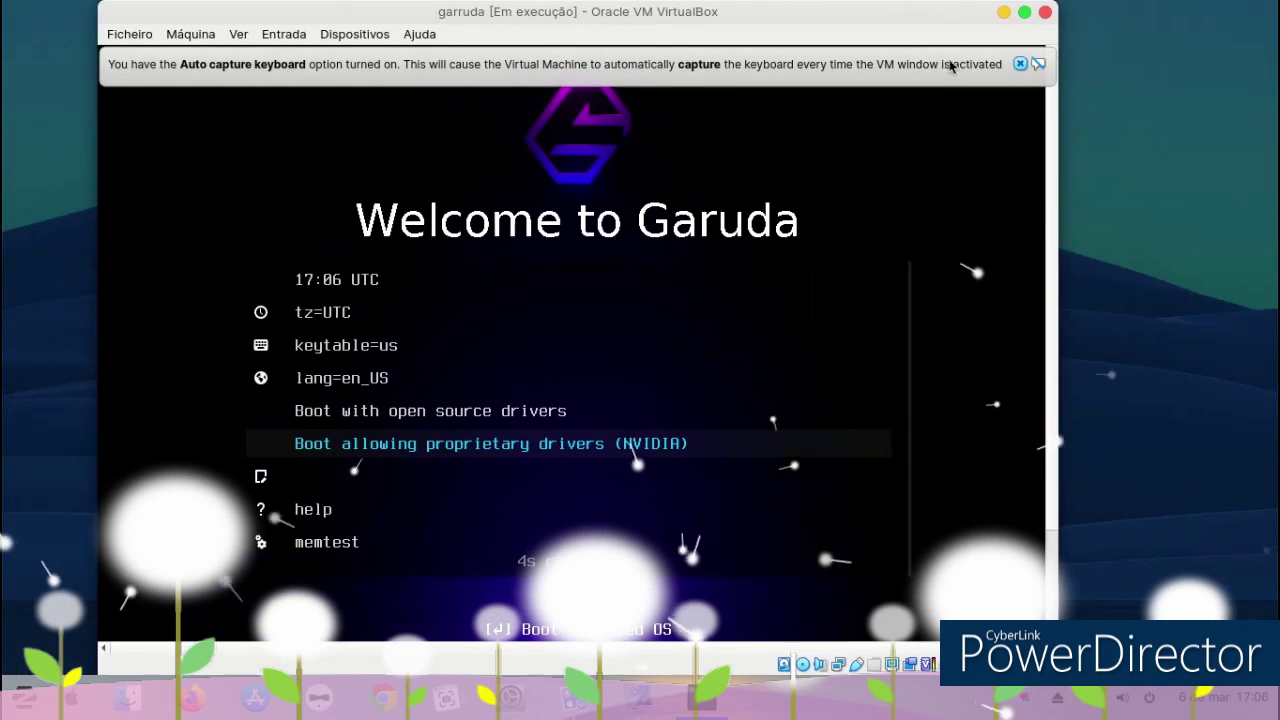
Dismiss the keyboard and mouse integration notices and boot the selected Garuda entry.
left_click(1019, 63)
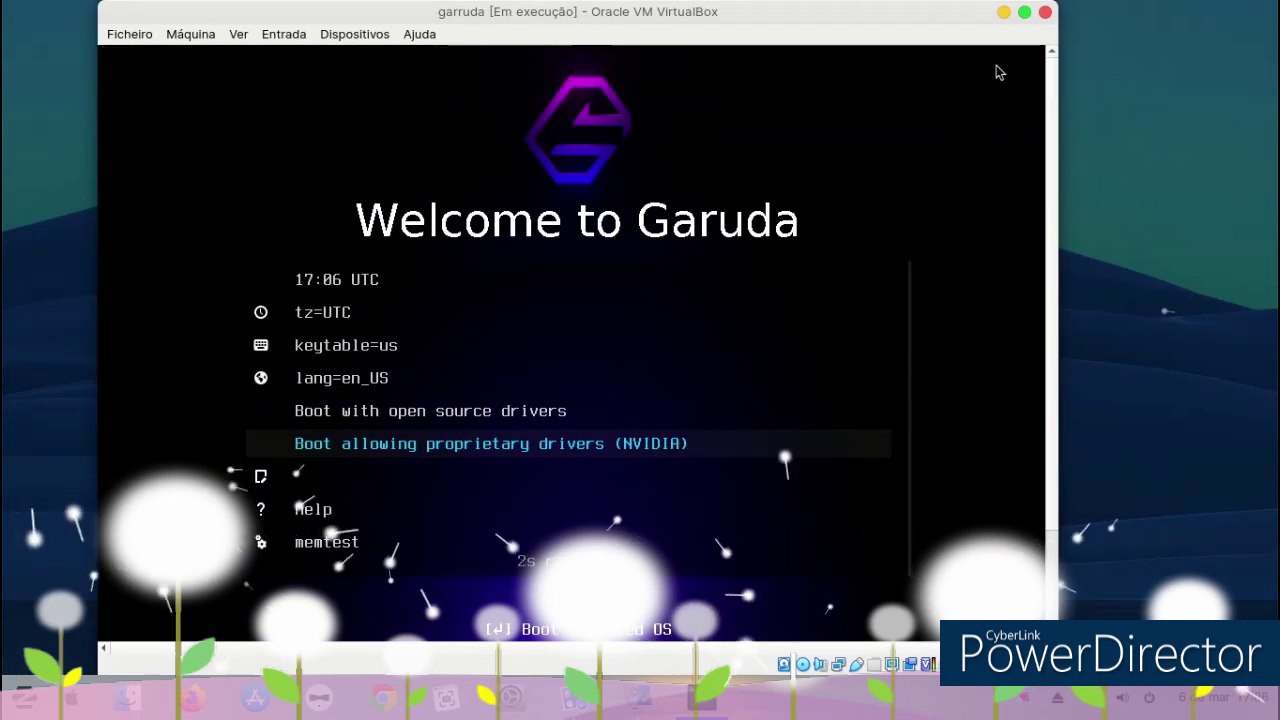
key("Return")
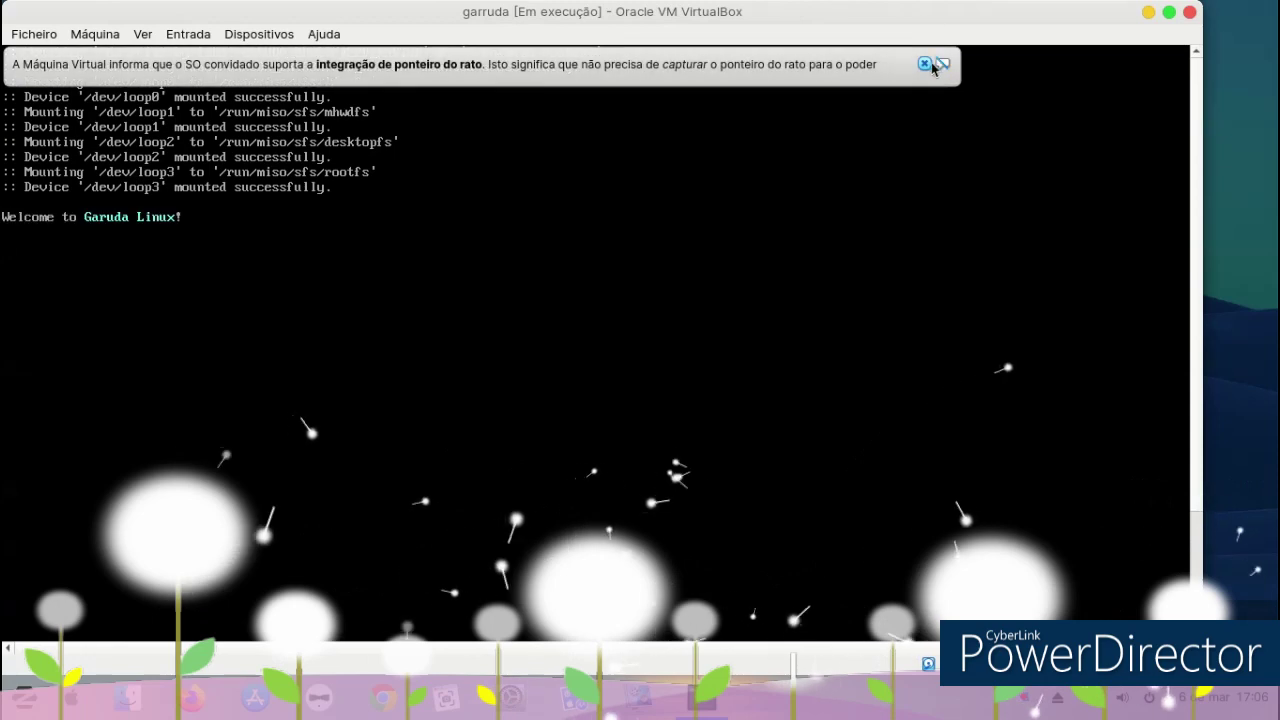
left_click(930, 64)
left_click_drag(800, 4, 860, 4)
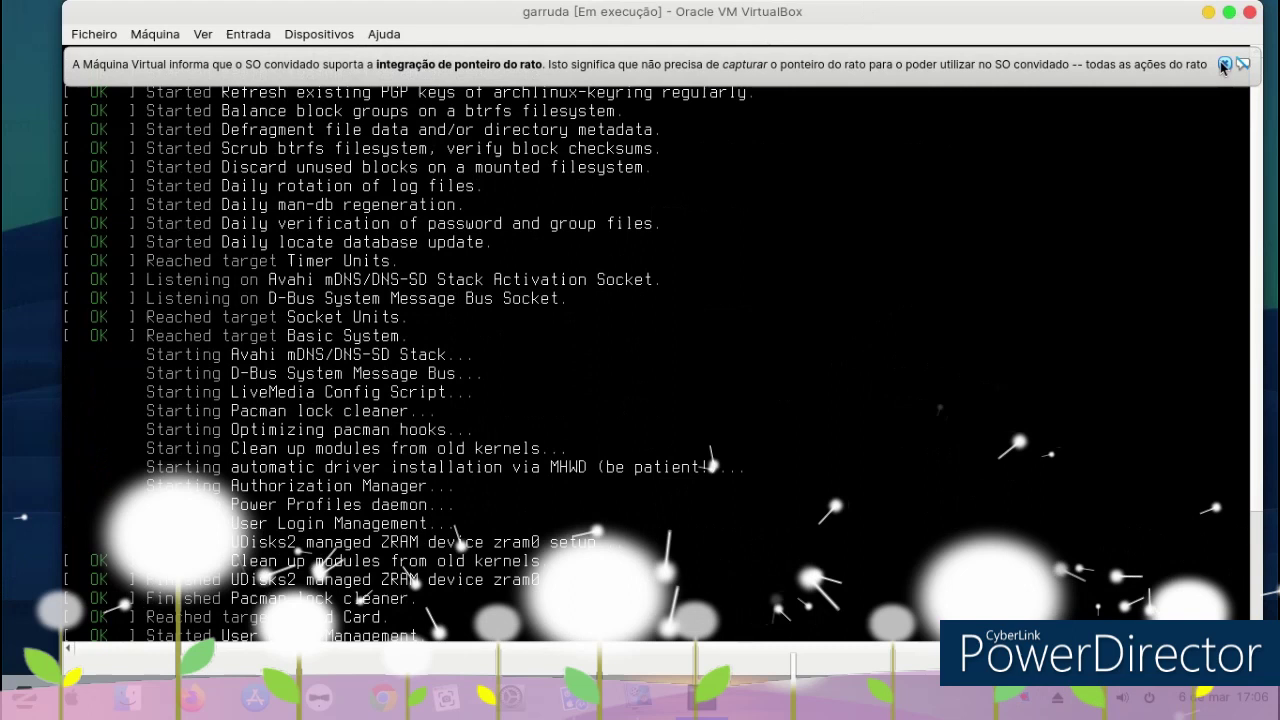
left_click(1224, 64)
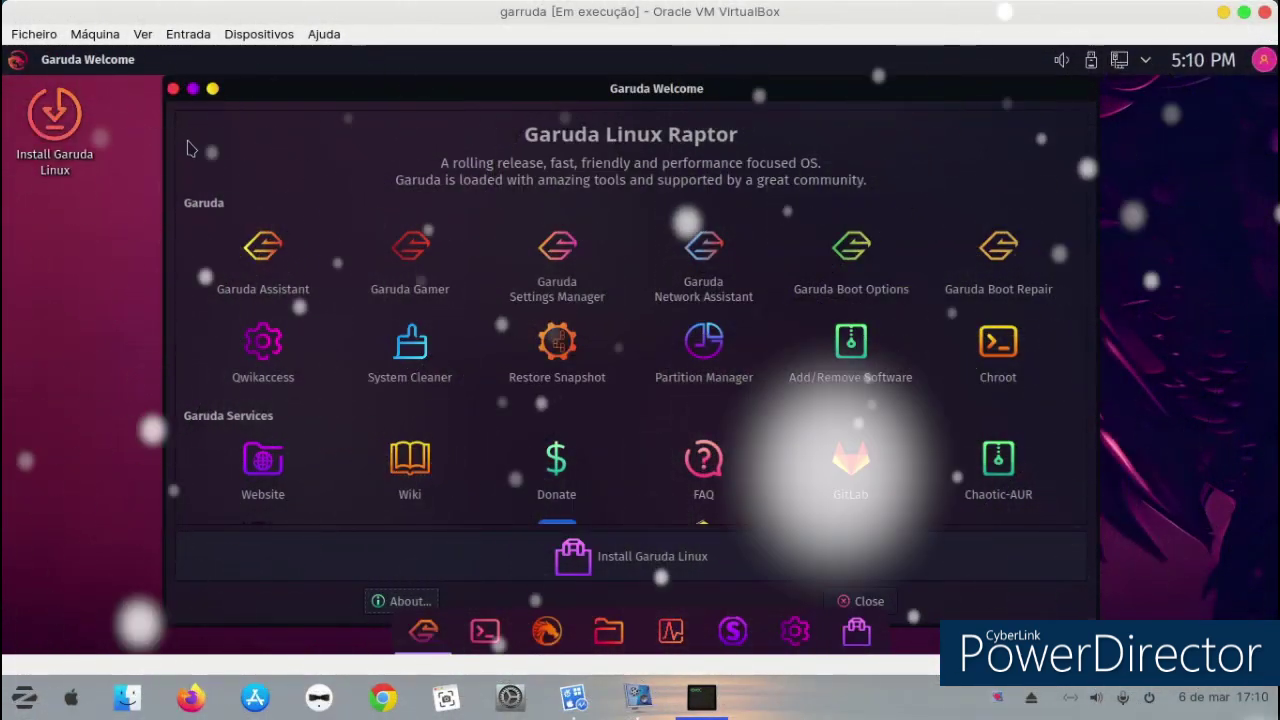
Close Garuda Welcome and dismiss the desktop context menu.
left_click(174, 89)
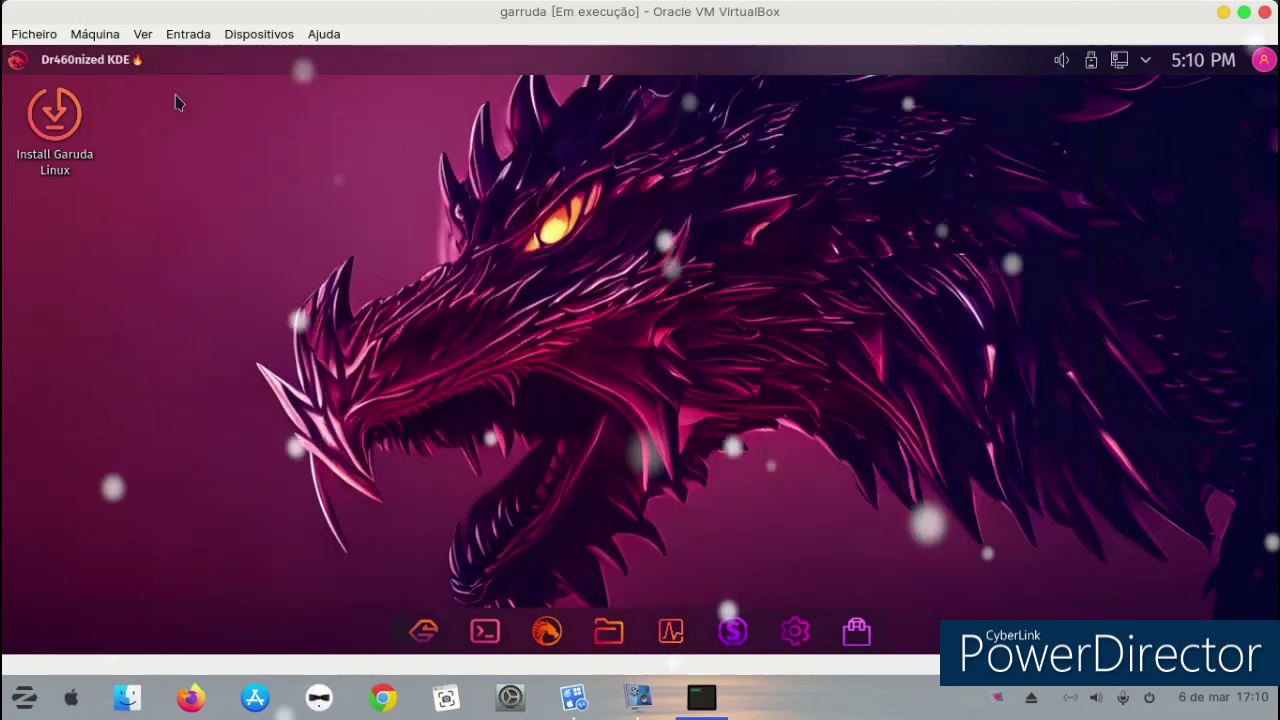
right_click(413, 182)
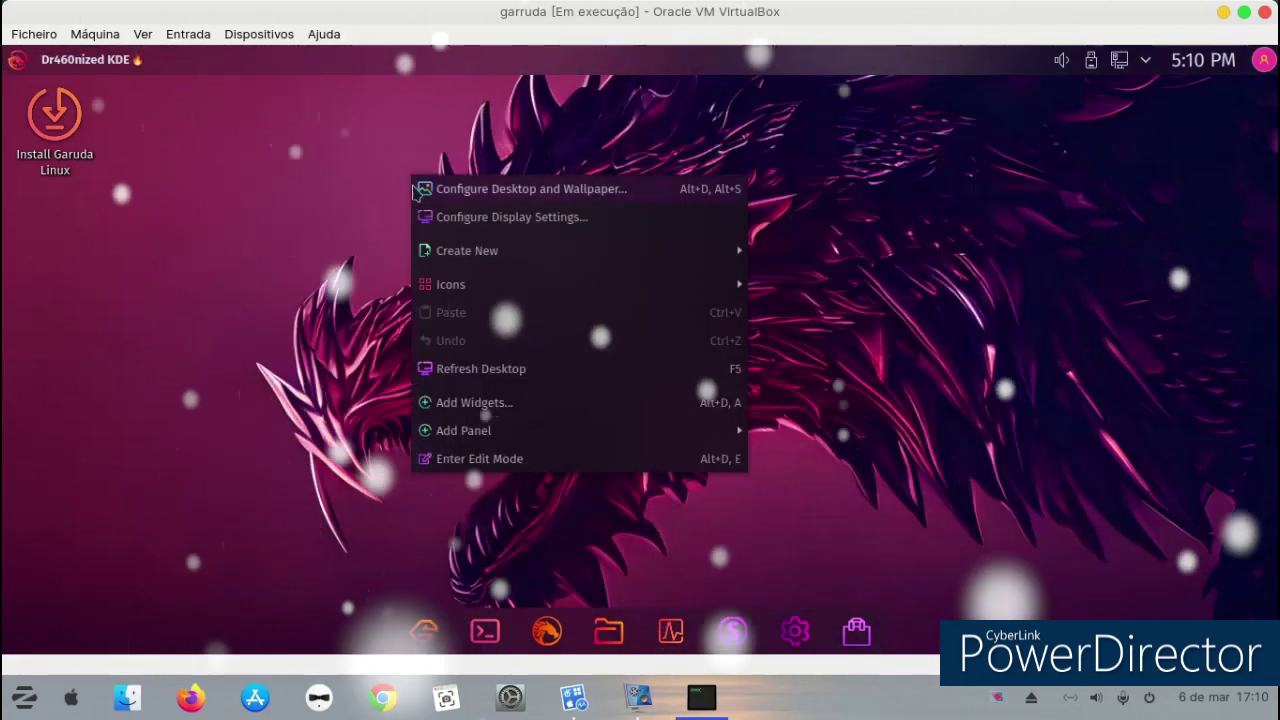
left_click(357, 557)
Open and close Garuda Welcome, then open Konsole and close it with Ctrl+D.
left_click(423, 632)
left_click(423, 636)
left_click(480, 636)
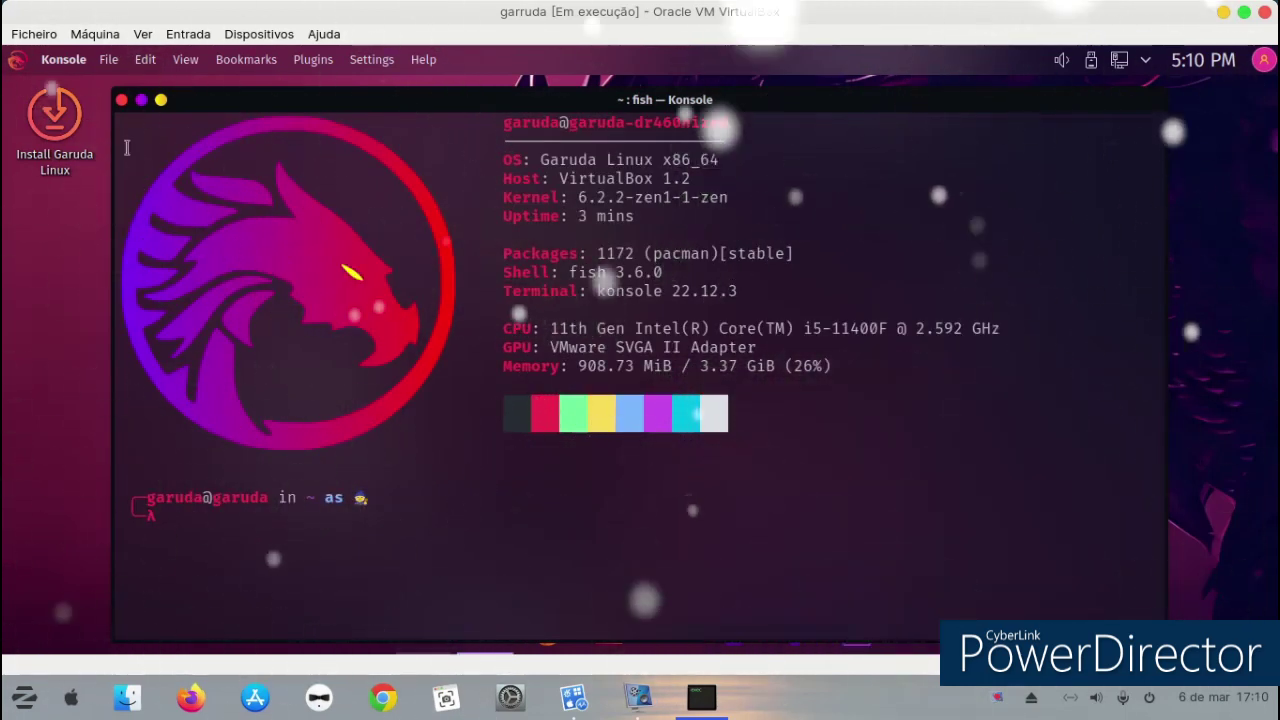
key("ctrl+d")
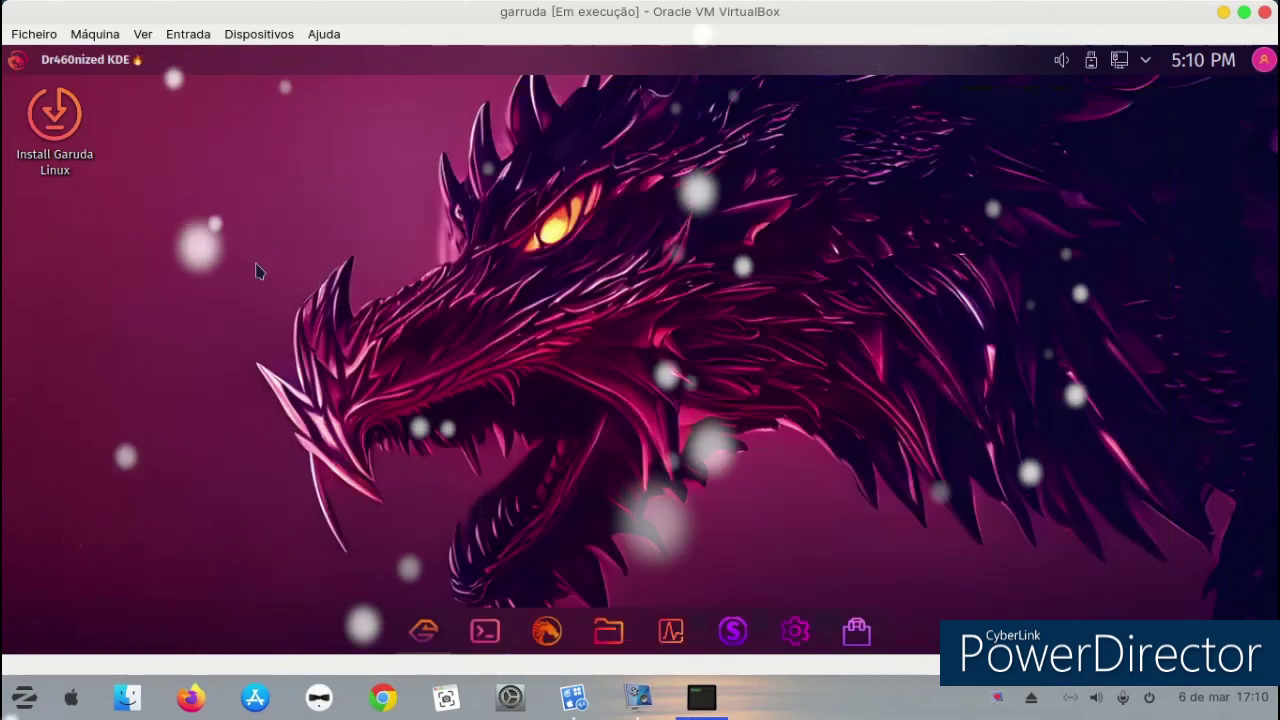
Open Dolphin at Home, then move and resize its window.
left_click(612, 630)
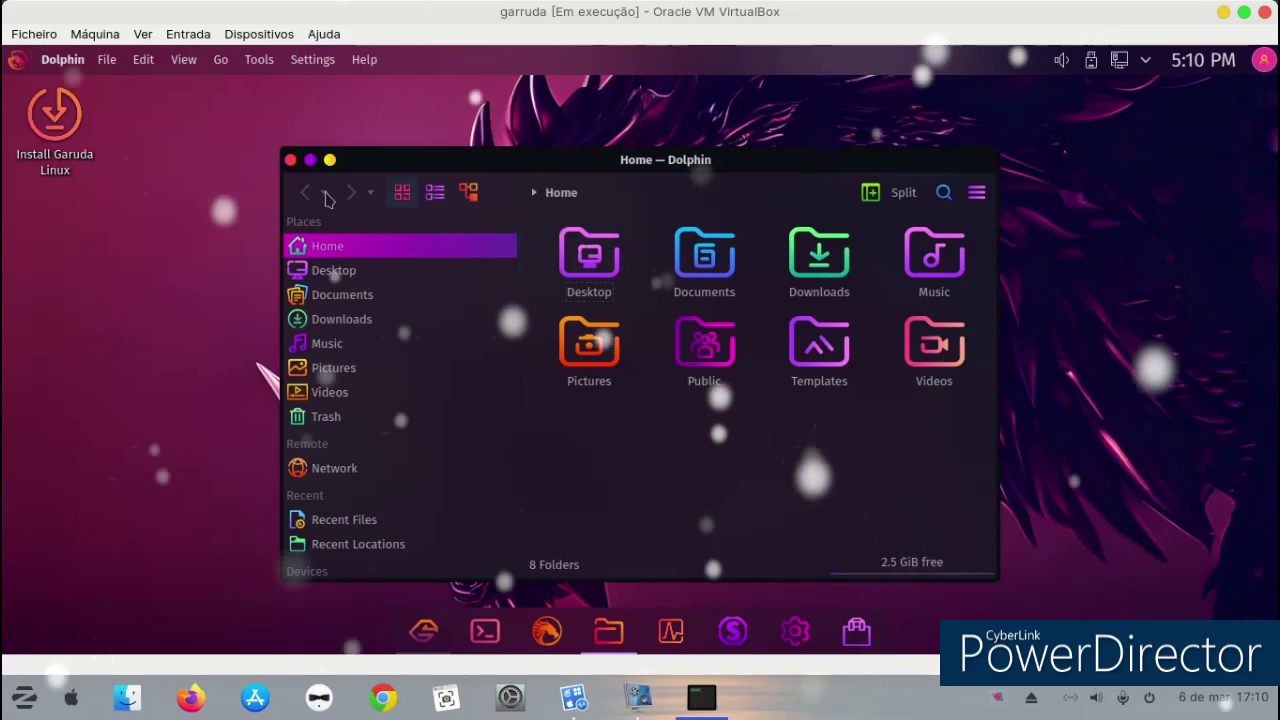
left_click_drag(374, 166, 302, 130)
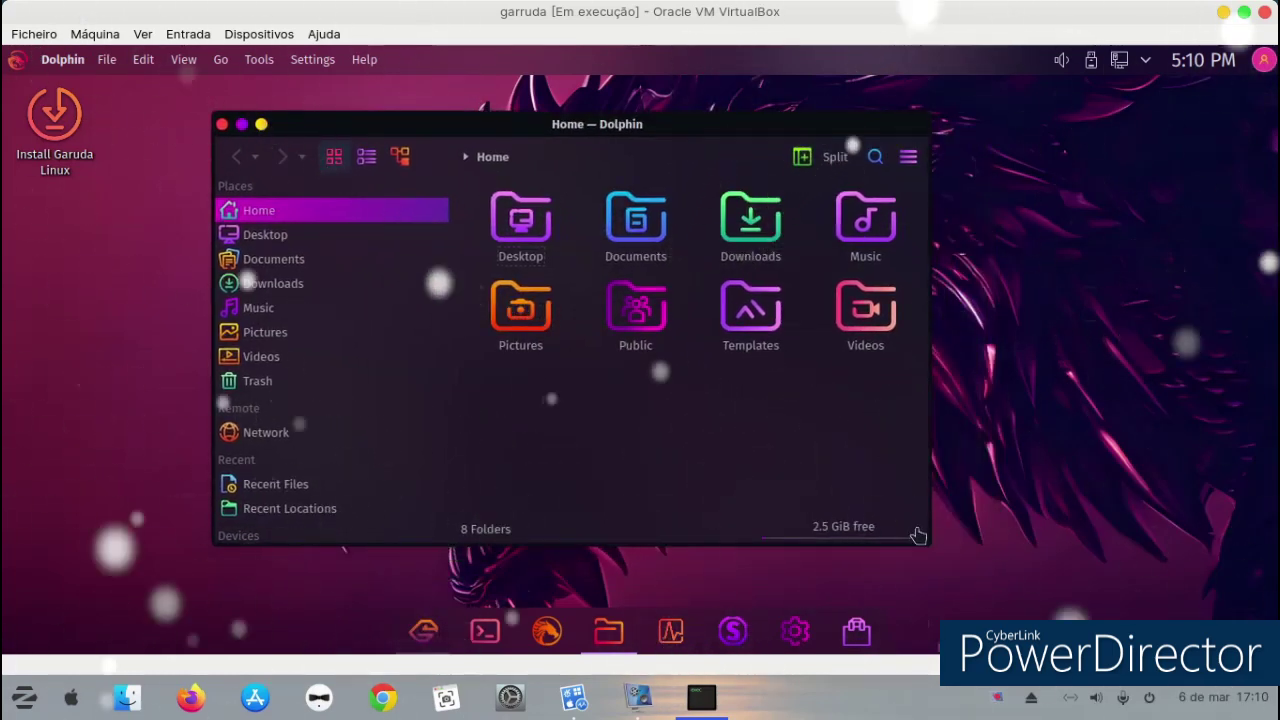
left_click_drag(928, 545, 961, 548)
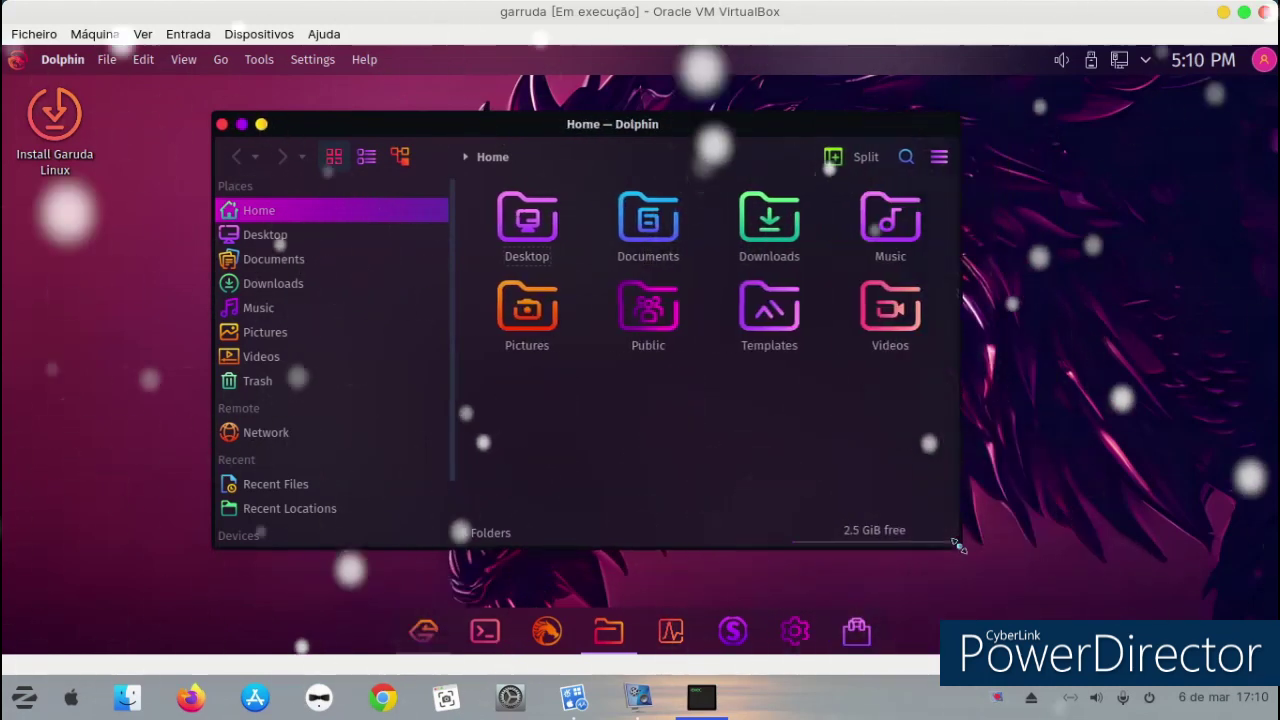
Browse the Desktop, Documents, Music, Downloads, Pictures and Videos folders, then close Dolphin.
left_click(343, 236)
left_click(343, 262)
left_click(340, 308)
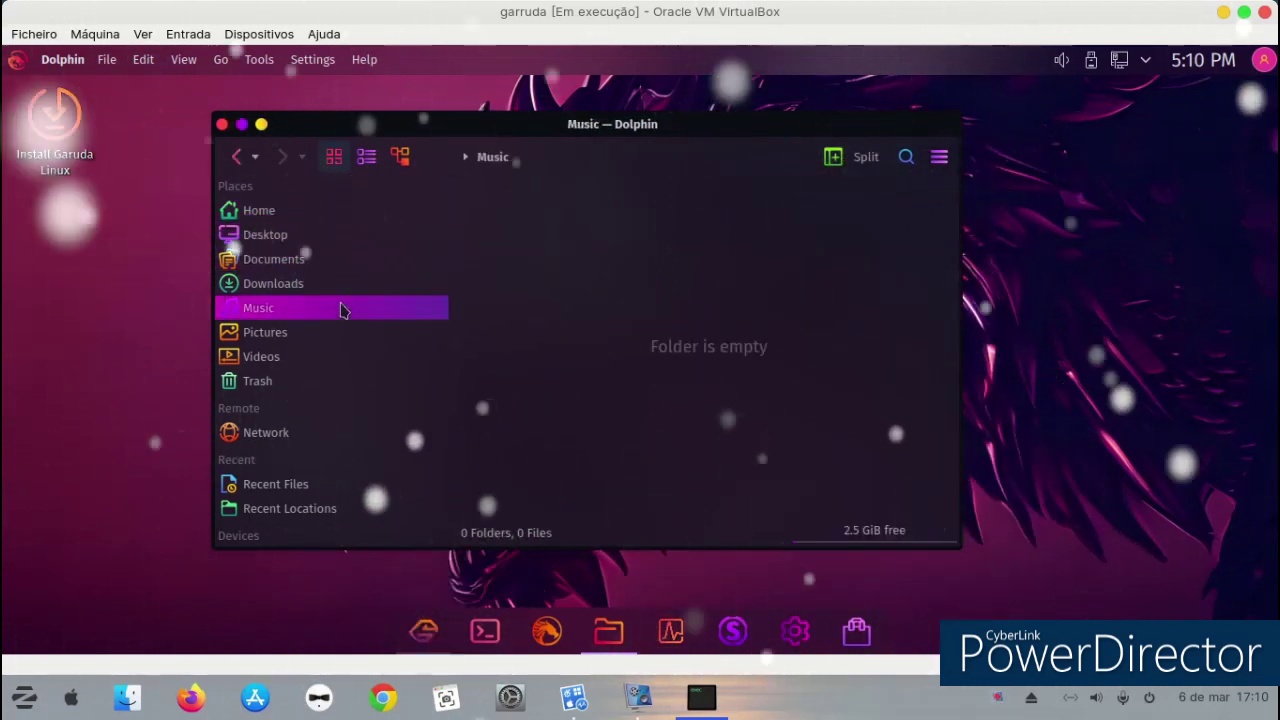
left_click(342, 285)
left_click(336, 310)
left_click(325, 335)
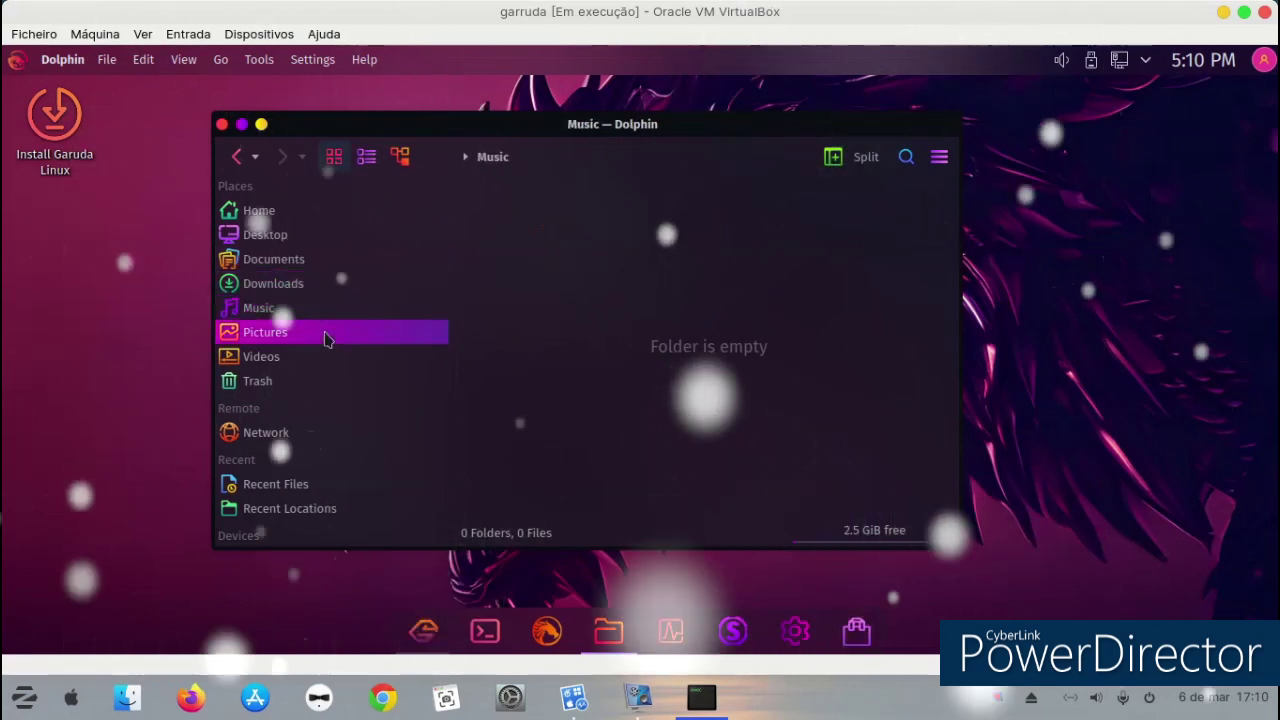
left_click(314, 357)
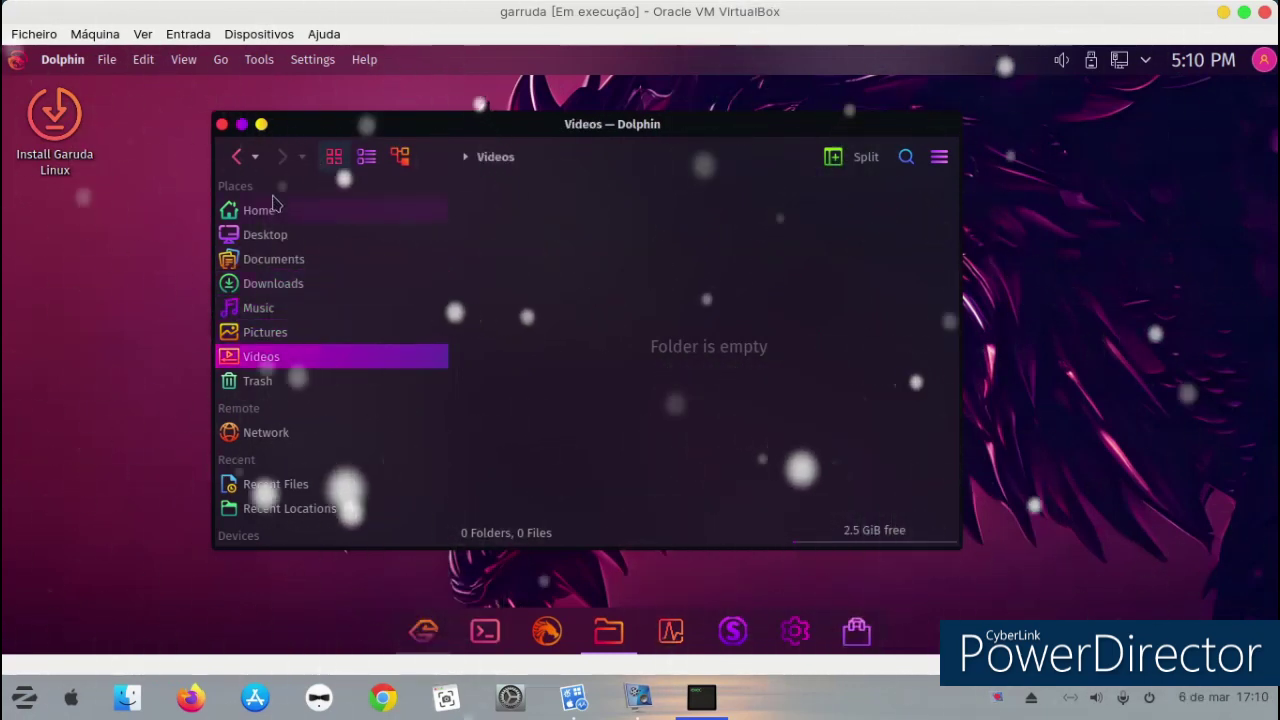
left_click(258, 125)
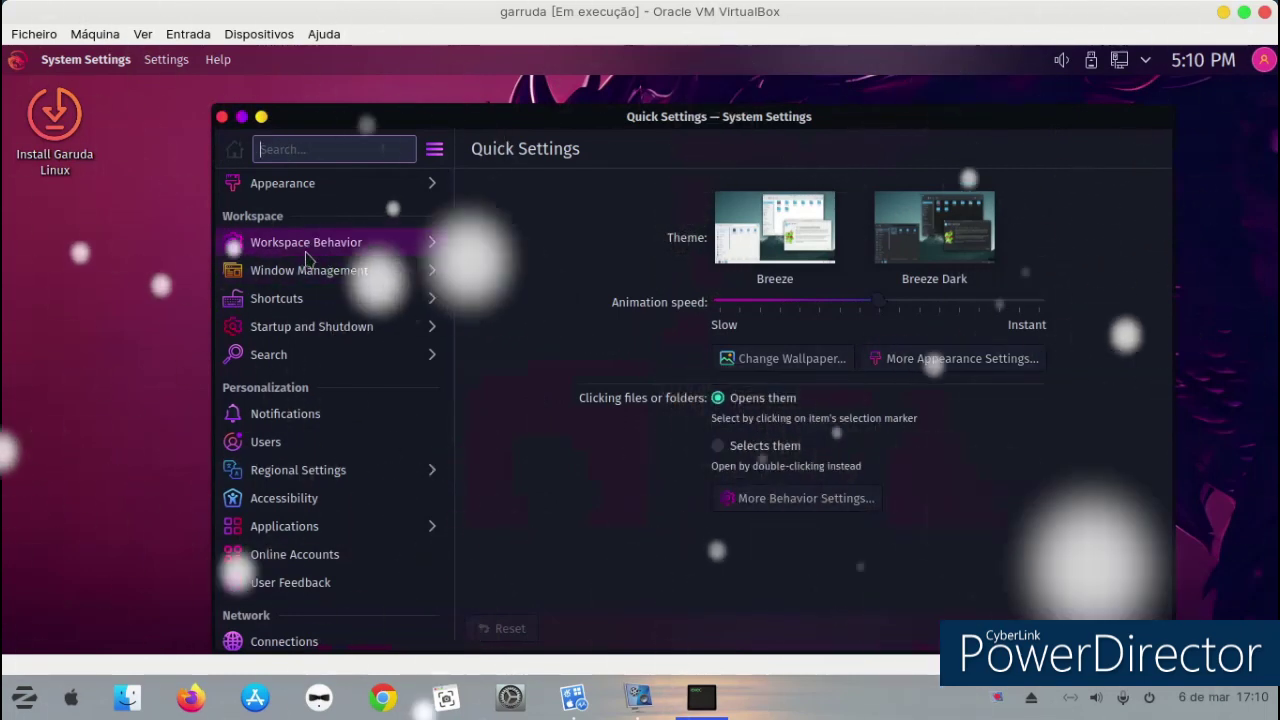
Browse Screen Locking, Desktop Effects, Screen Edges, Touchscreen Gestures, Virtual Desktops and Recent Files, then close.
left_click(306, 250)
left_click(310, 292)
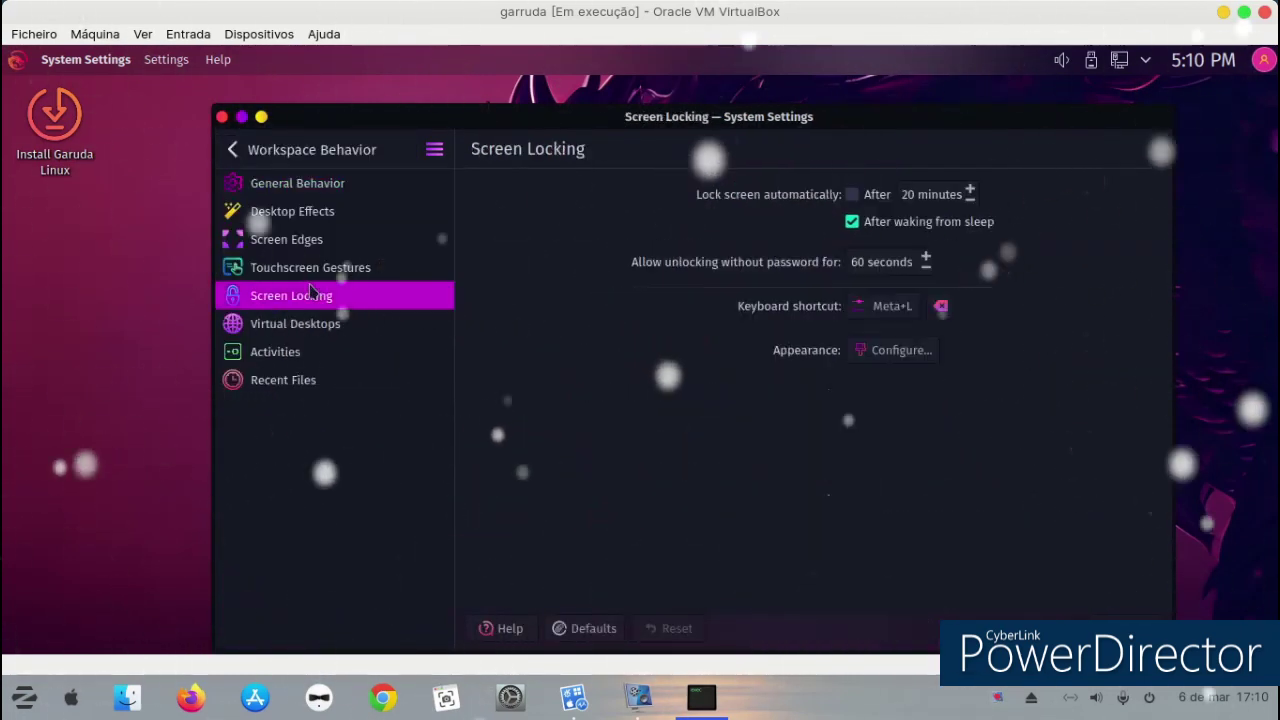
left_click(288, 214)
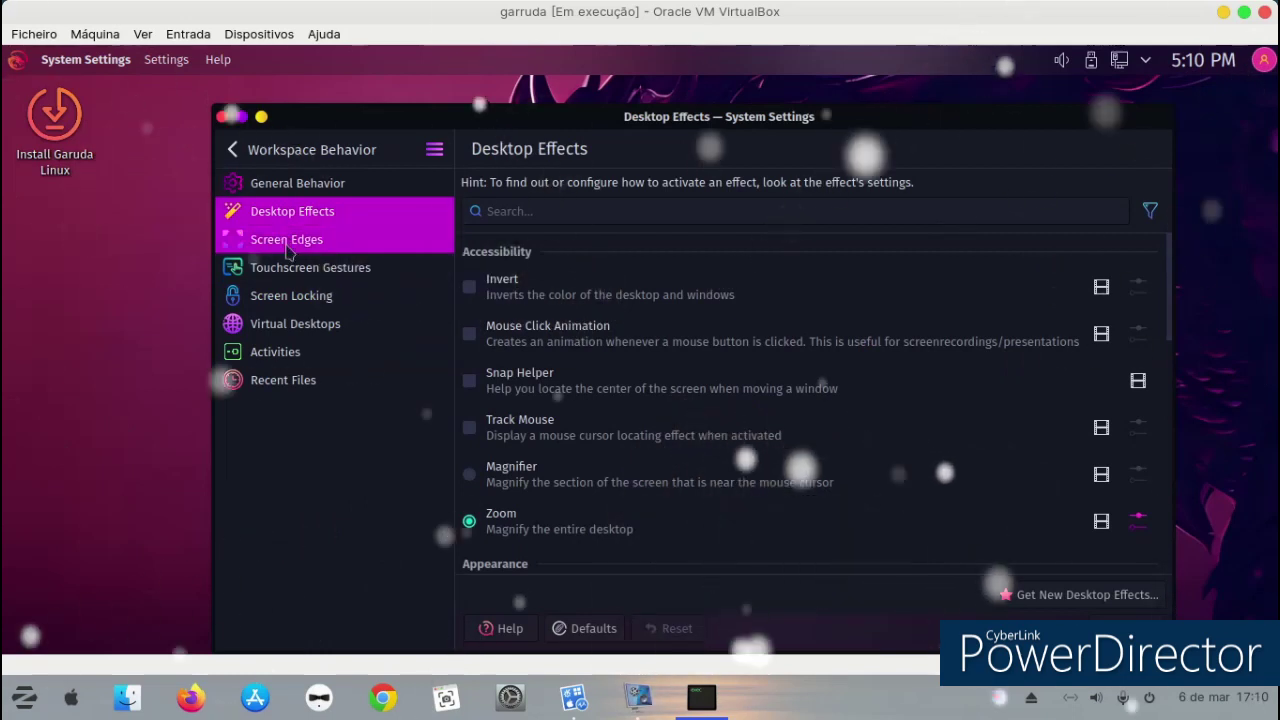
left_click(288, 244)
left_click(295, 268)
left_click(291, 323)
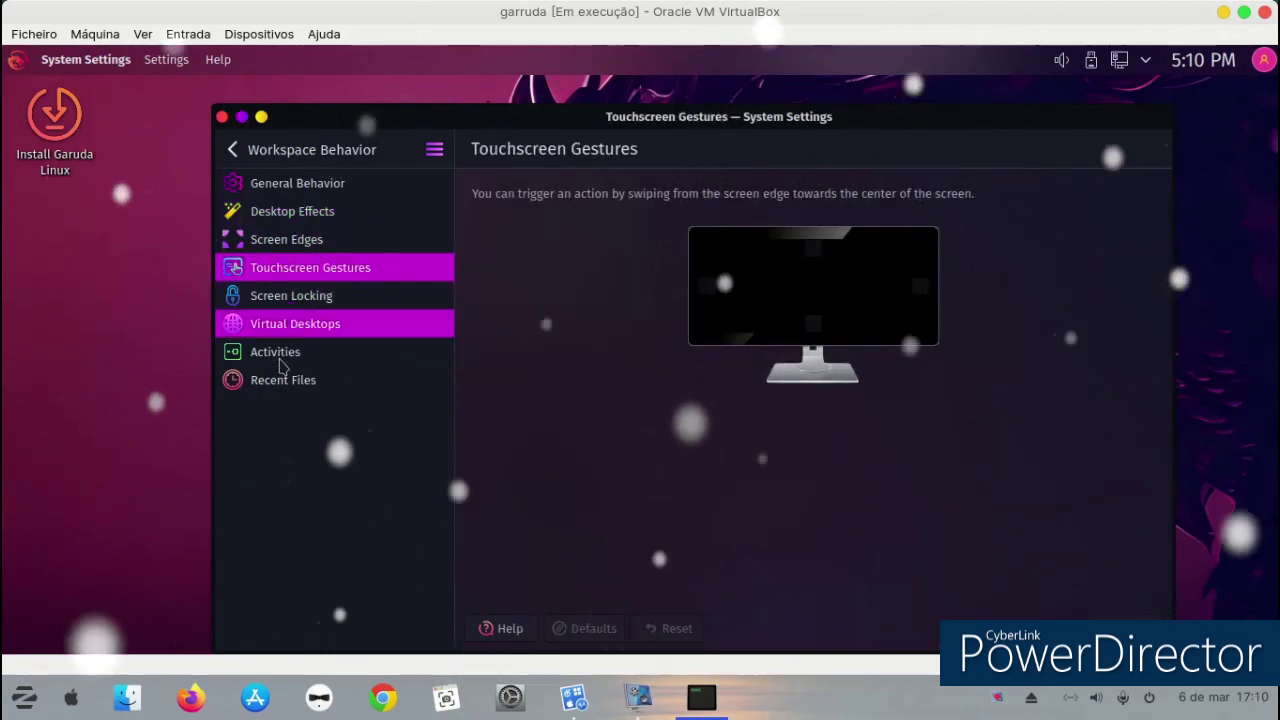
left_click(283, 378)
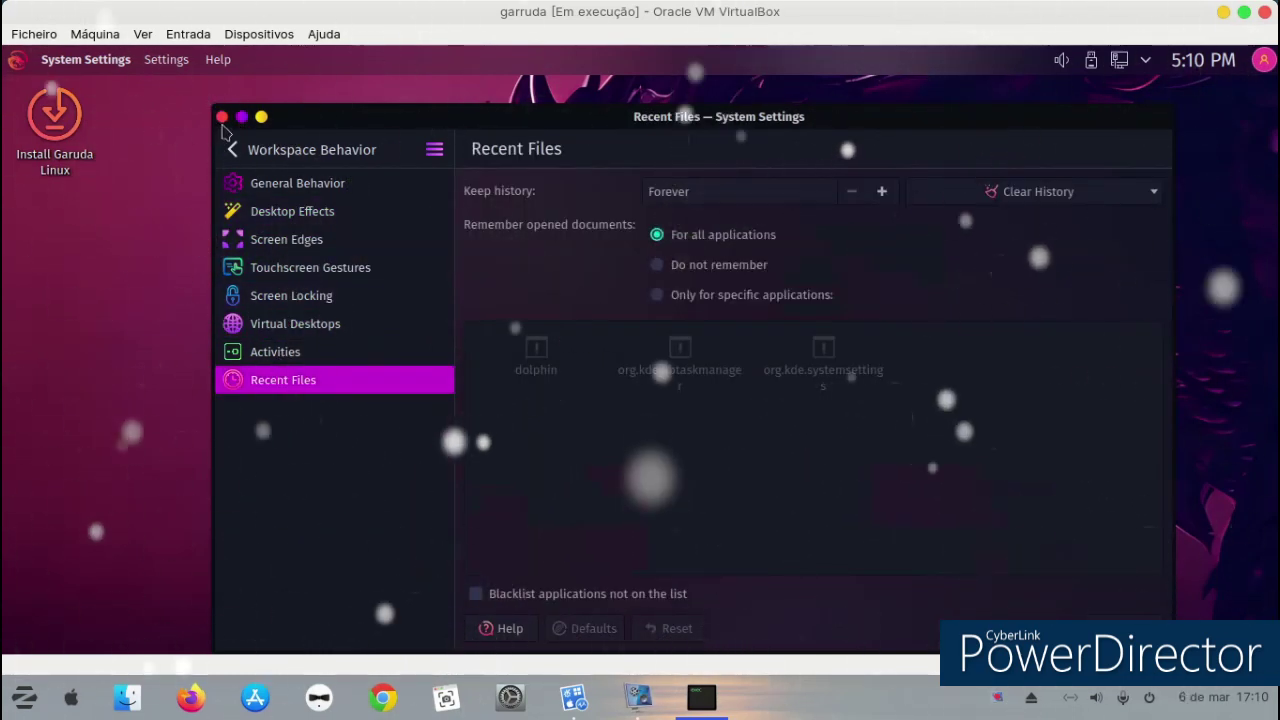
left_click(222, 117)
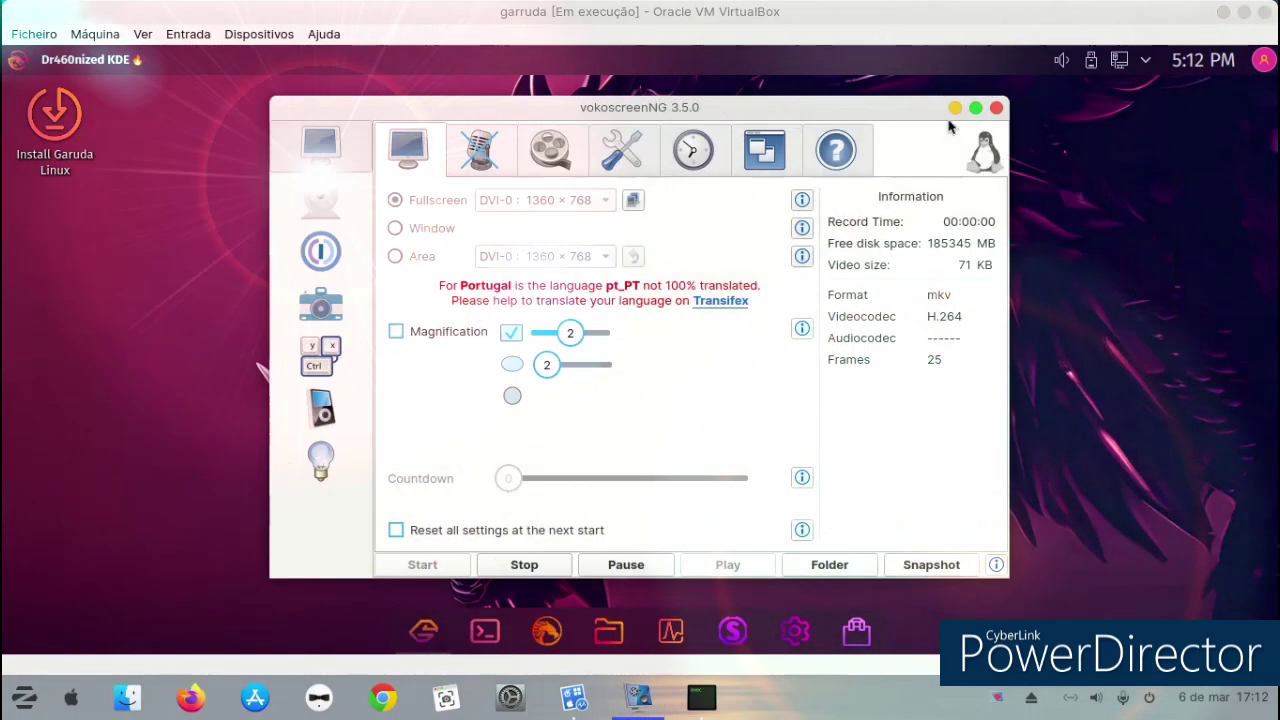
left_click(954, 108)
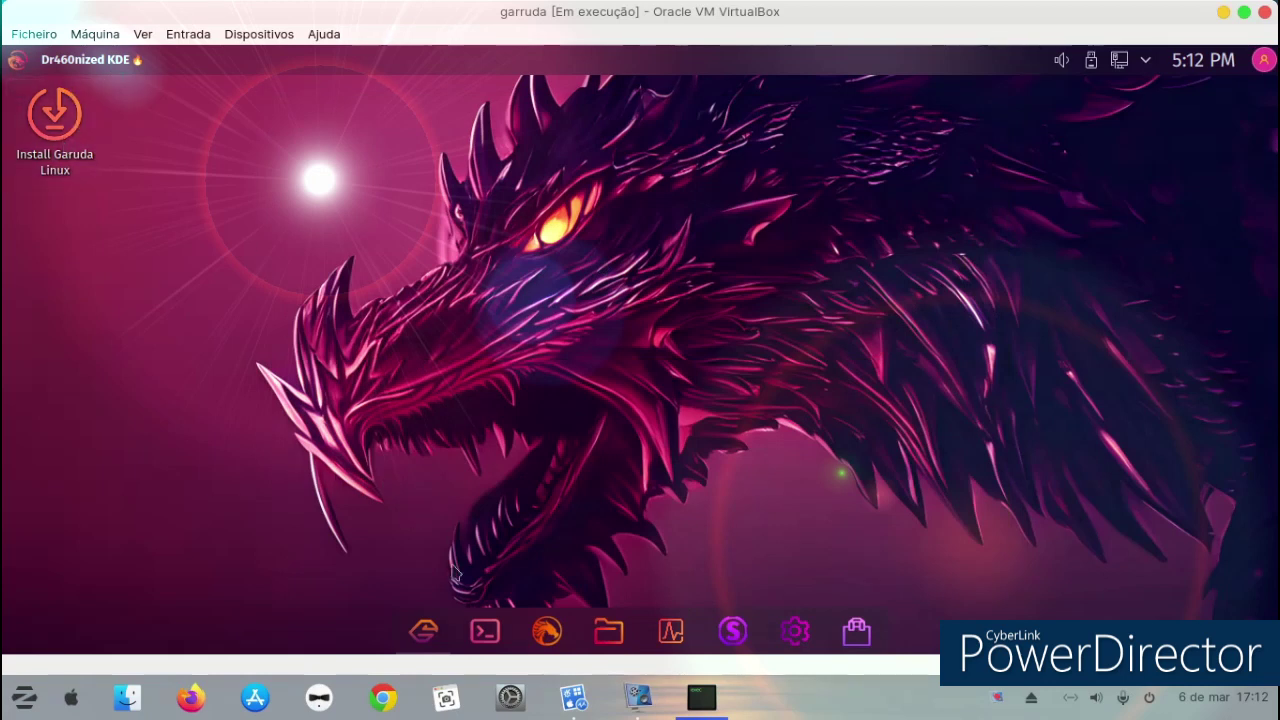
Launch Garuda Assistant from Welcome and start Refresh mirrorlist (Reflector-Simple).
left_click(418, 629)
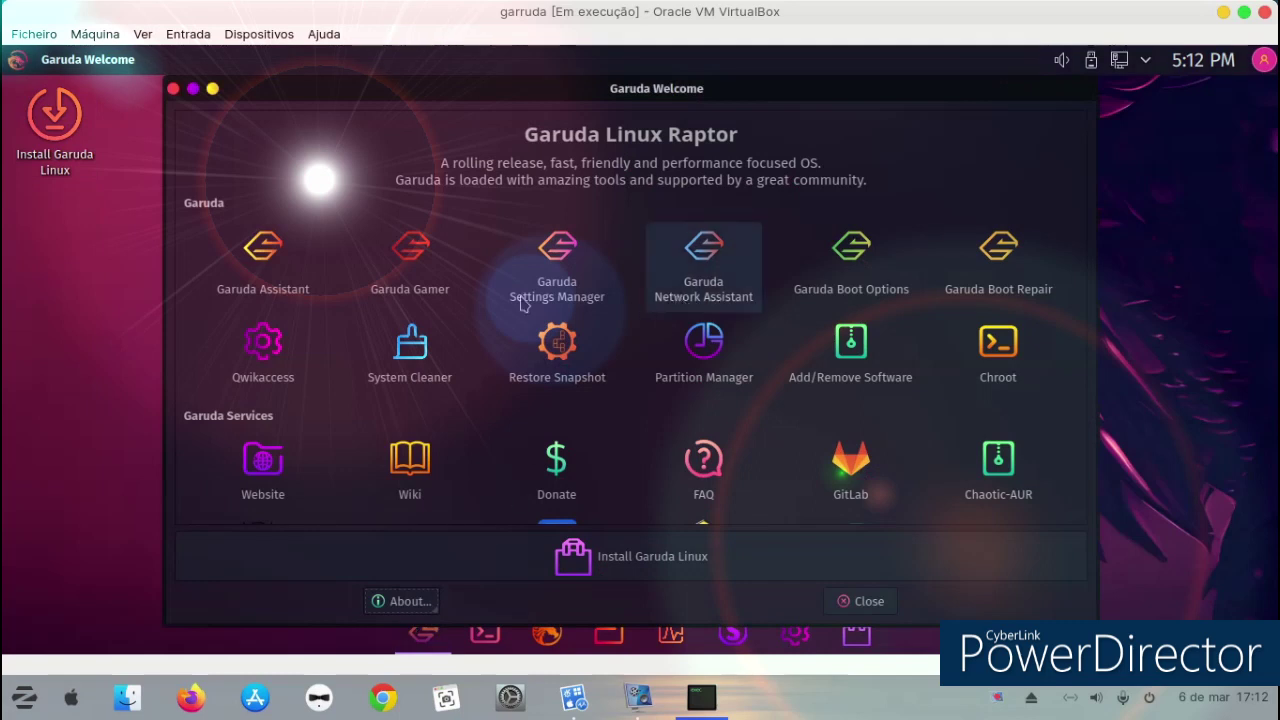
left_click(285, 268)
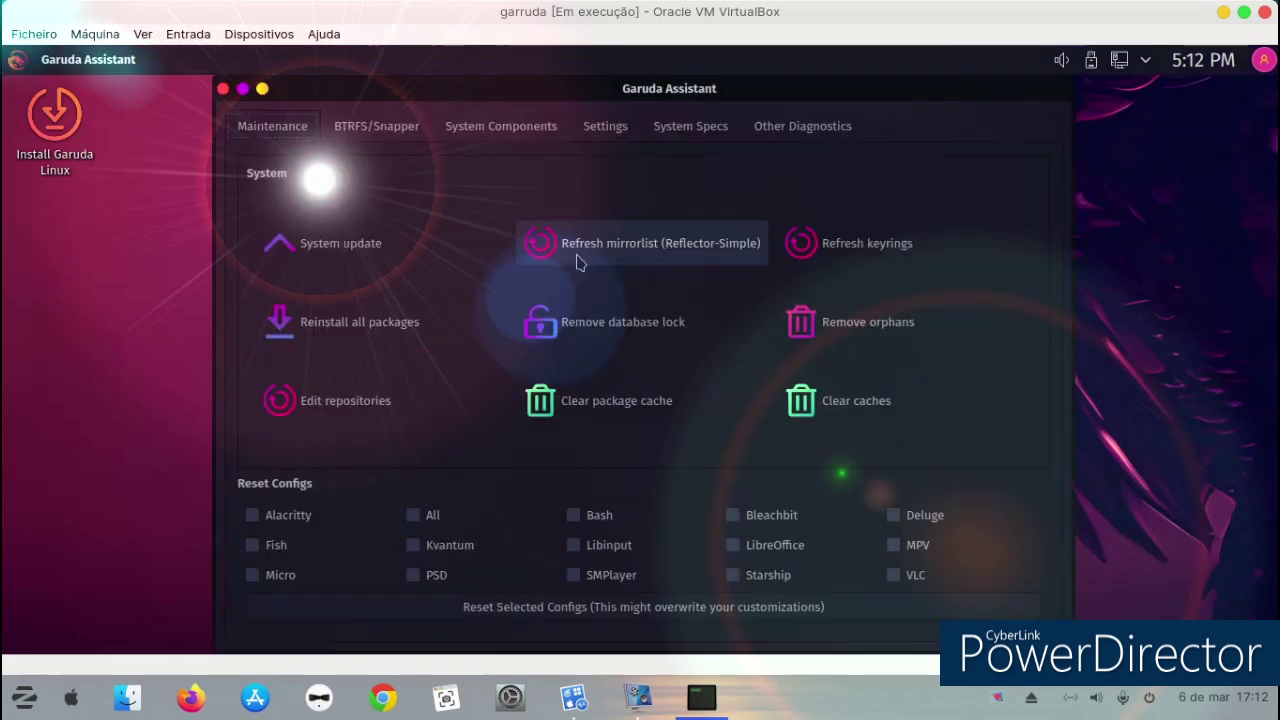
left_click(577, 246)
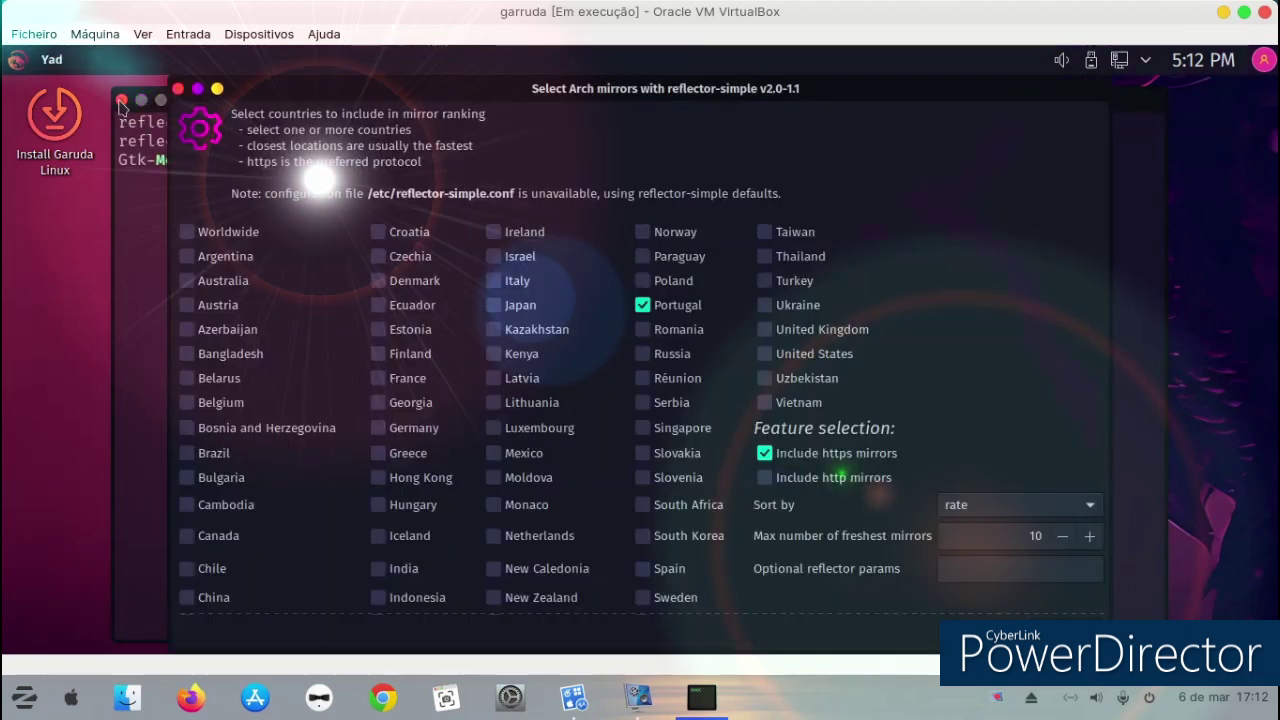
Cancel the mirror country selection, close Konsole, then close Garuda Assistant.
left_click(175, 88)
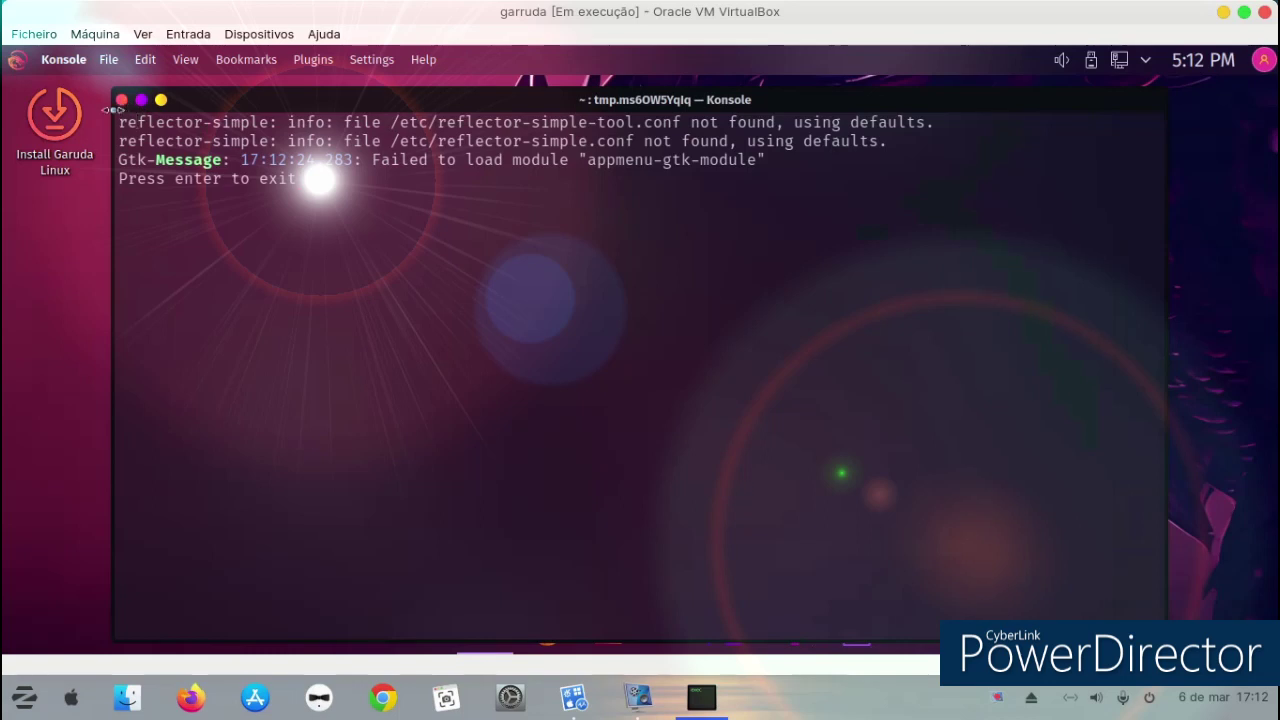
left_click(121, 101)
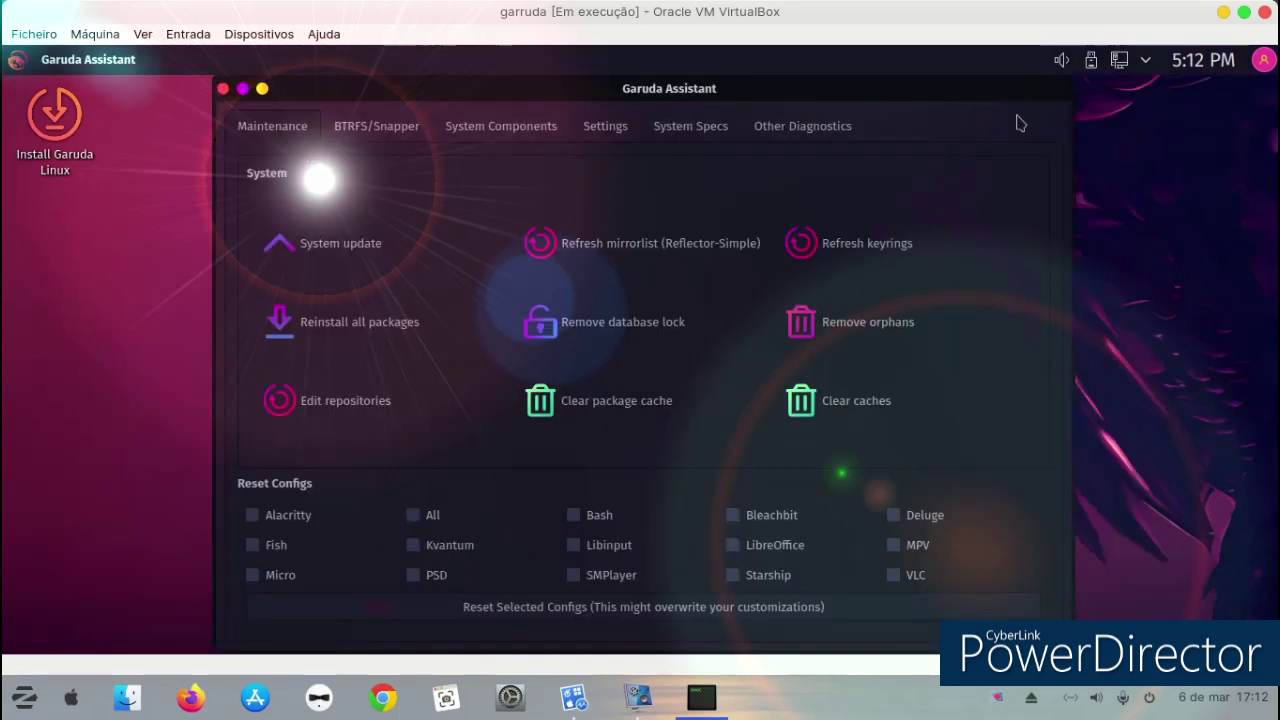
left_click(223, 89)
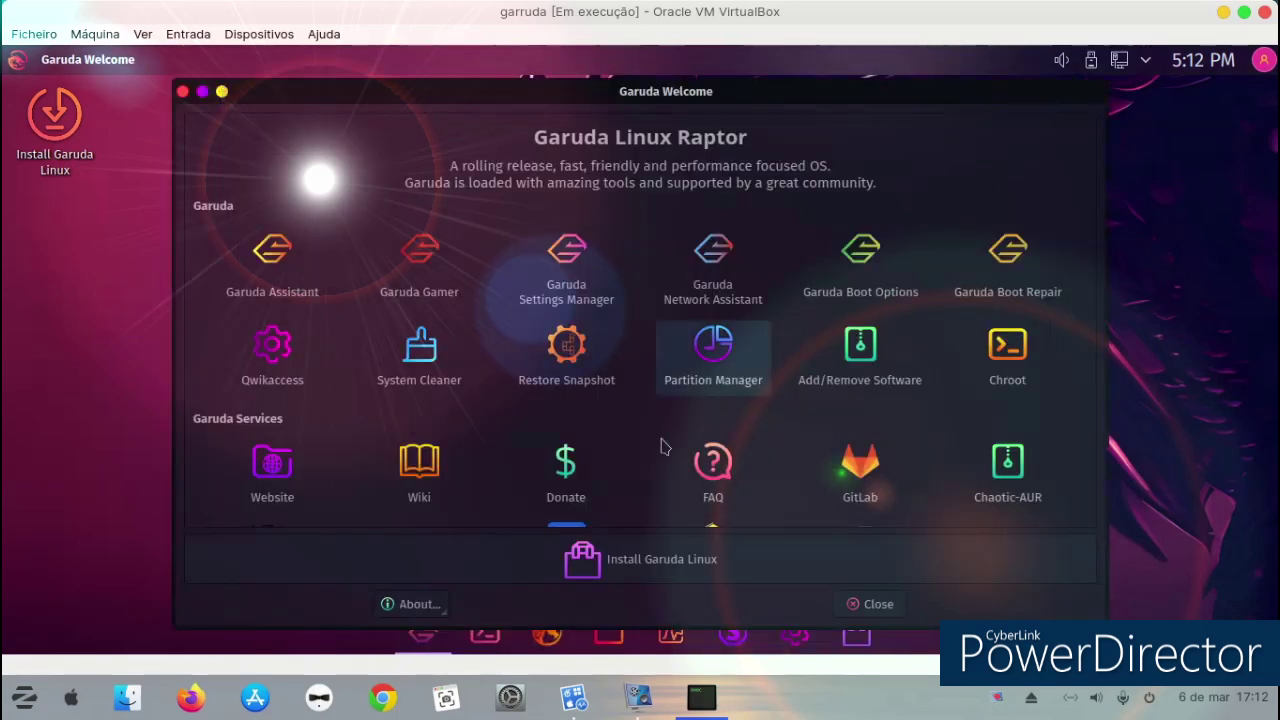
Open and close Partition Manager, scroll Welcome down to Contact Us, then close Welcome.
key("alt+F4")
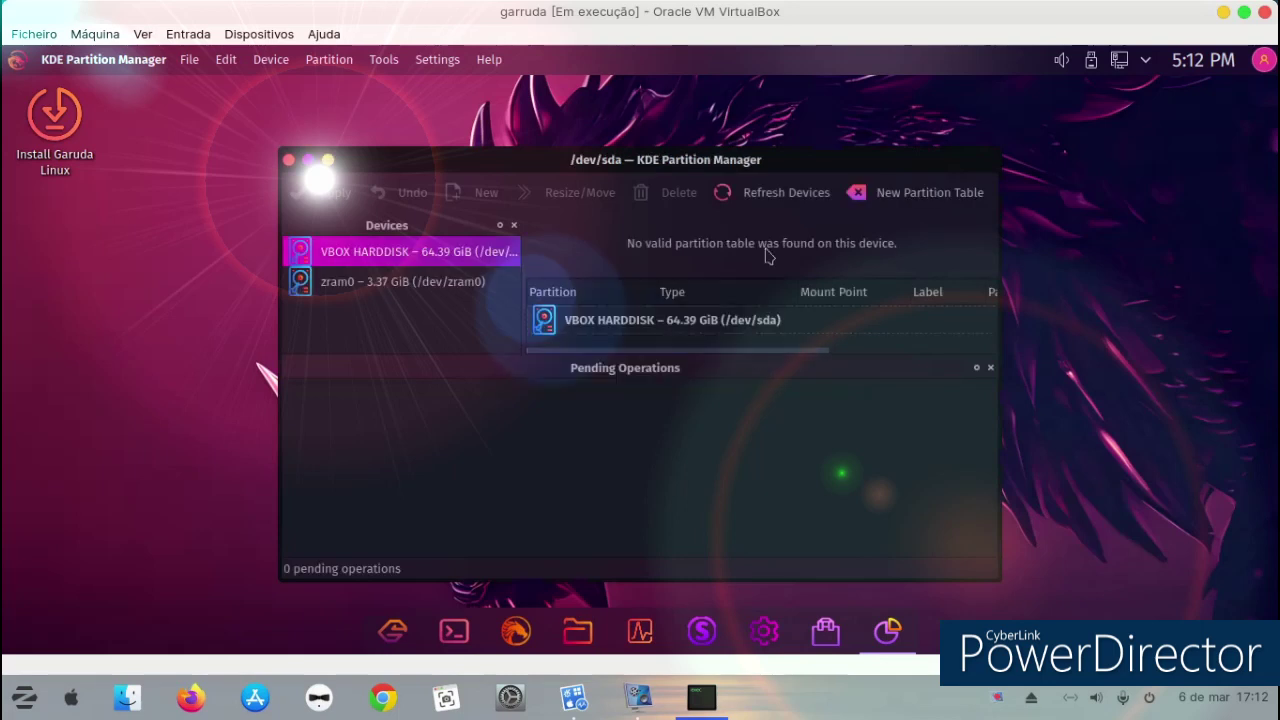
left_click(288, 161)
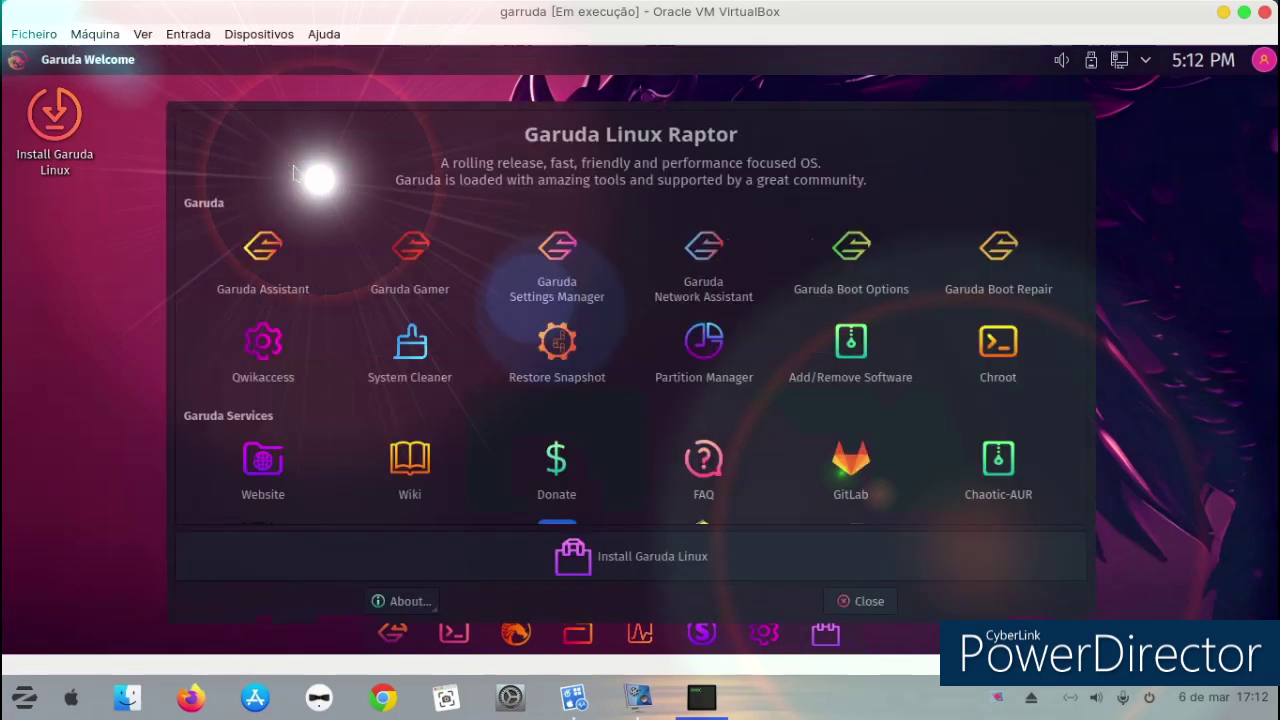
scroll(503, 364, "down", 3)
scroll(857, 290, "down", 1)
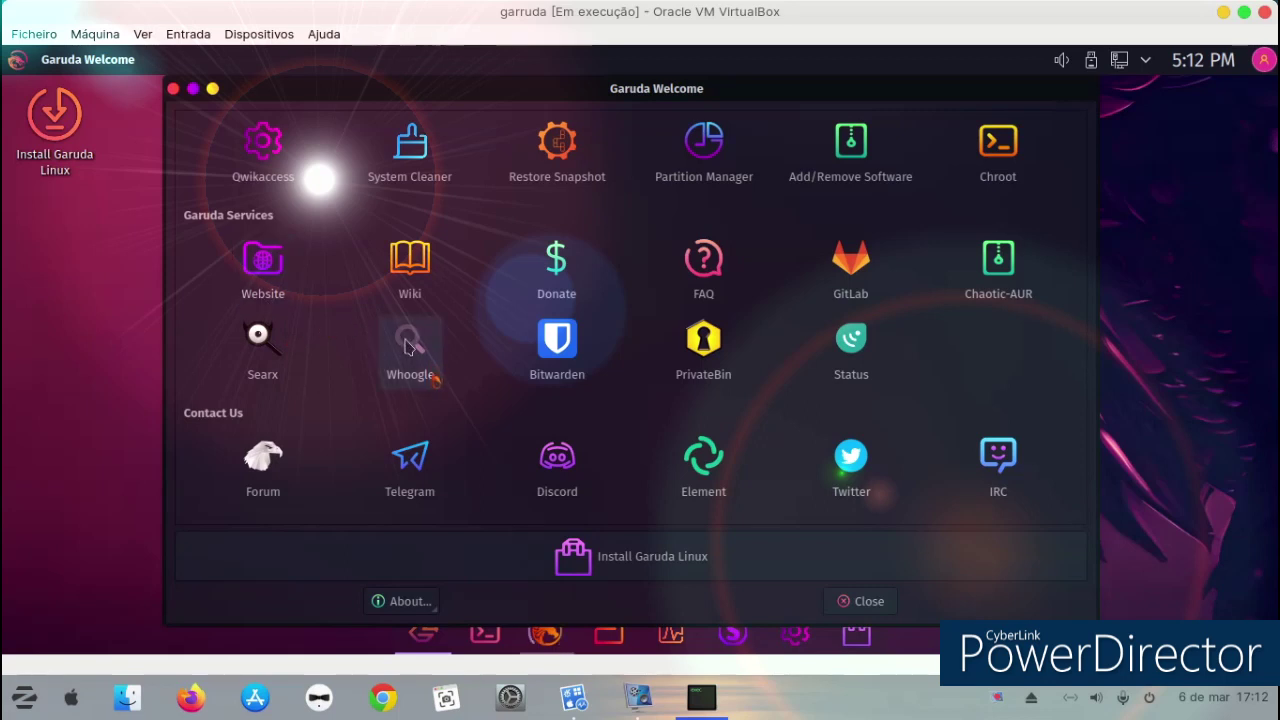
left_click(173, 90)
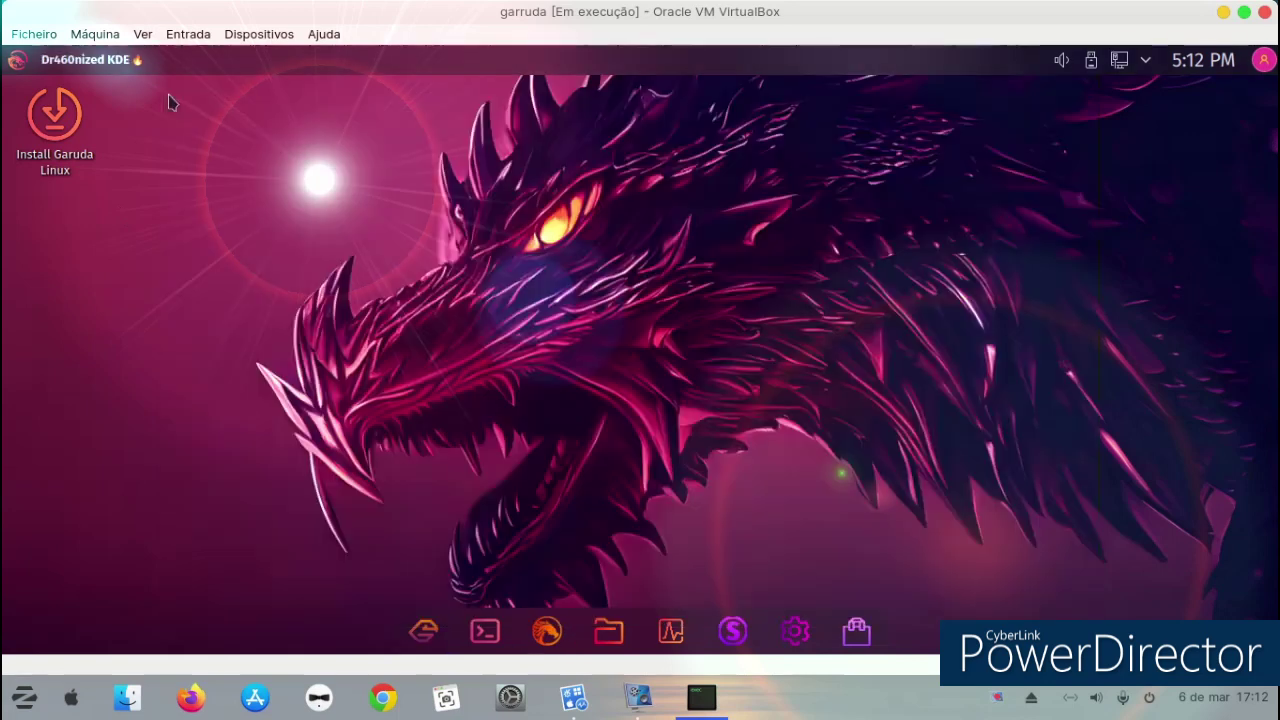
Close FireDragon on the Dark Reader help page and bring up the desktop context menu.
right_click(549, 192)
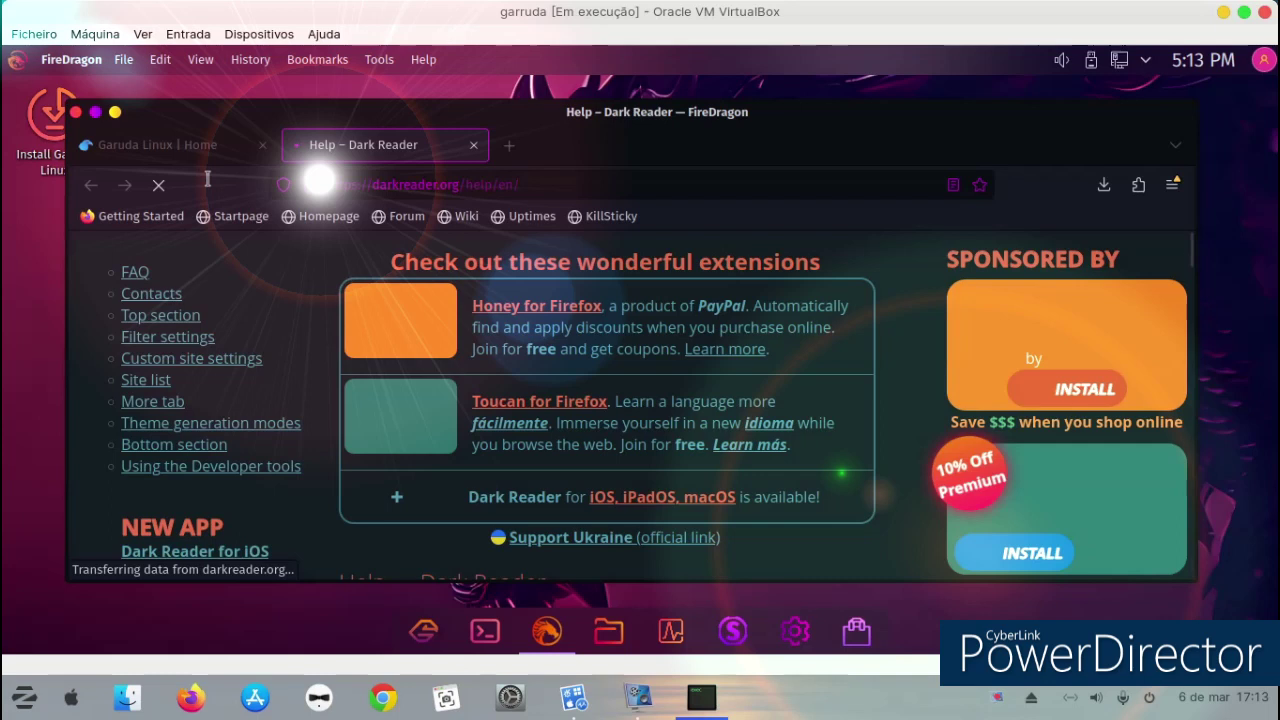
left_click(76, 113)
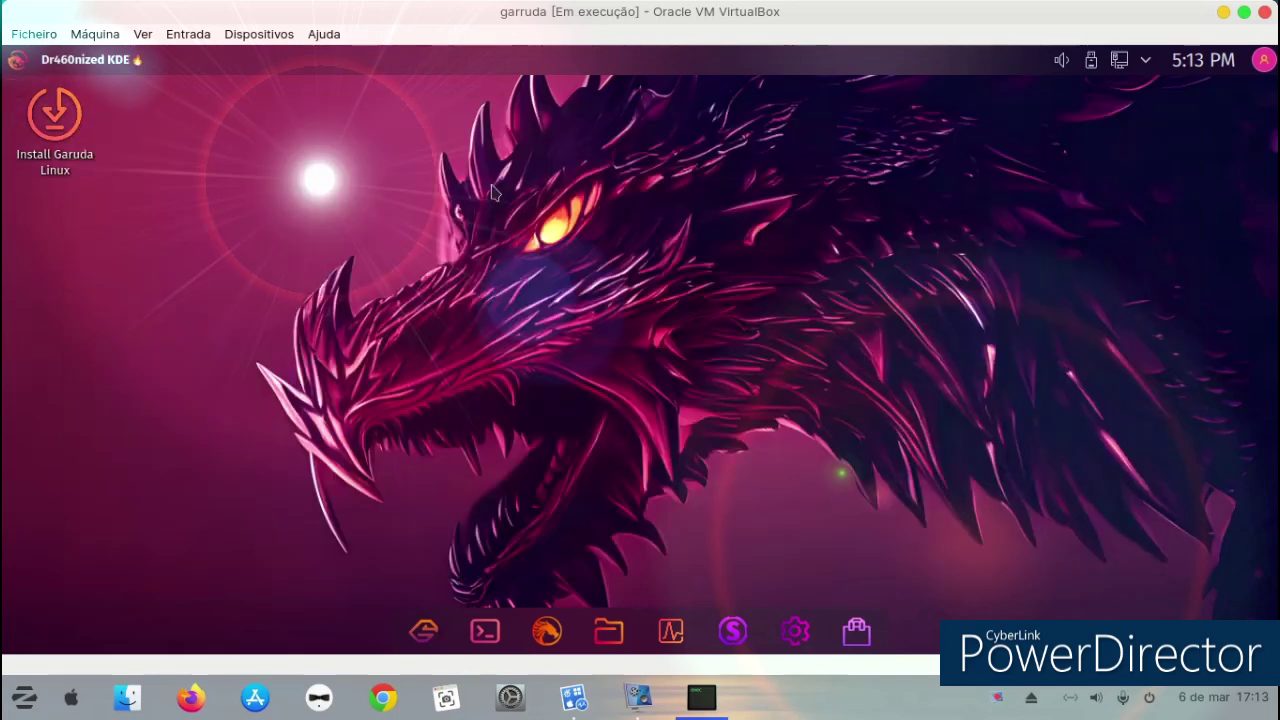
right_click(494, 188)
Enter desktop Edit Mode, close Panels and Desktops Management, then open Configure Desktop and Wallpaper.
left_click(580, 470)
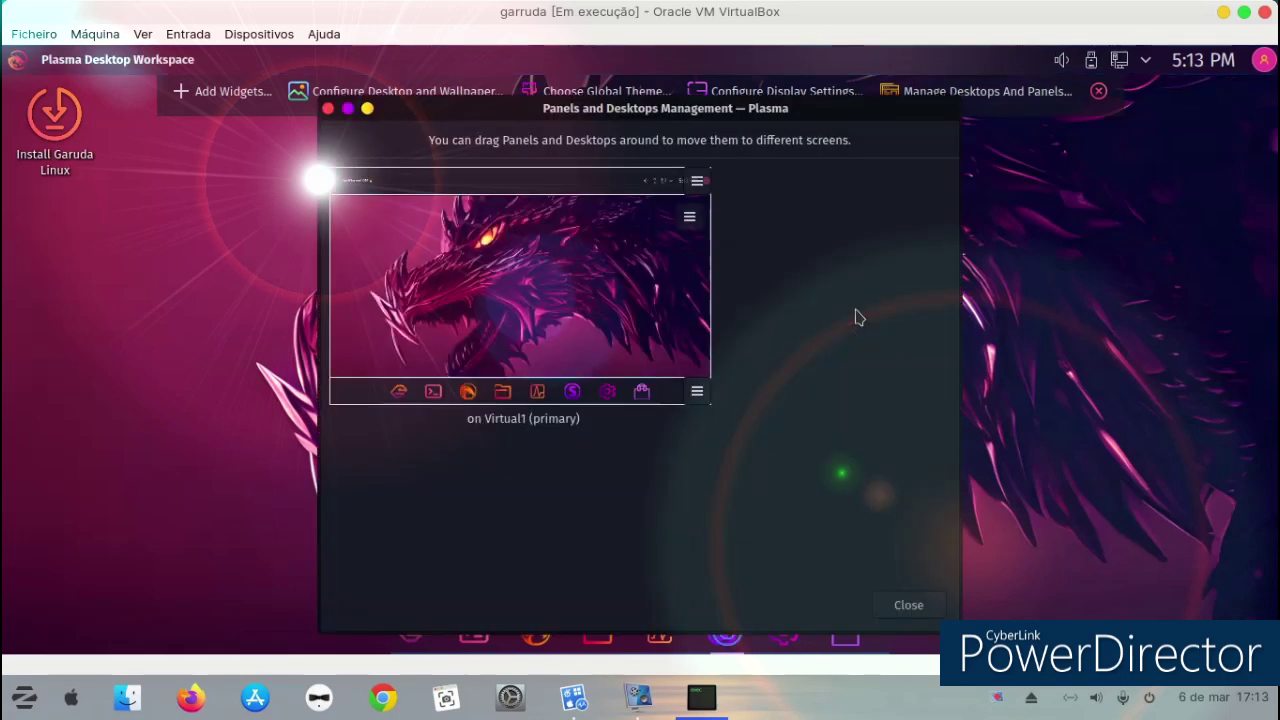
left_click(906, 606)
right_click(603, 146)
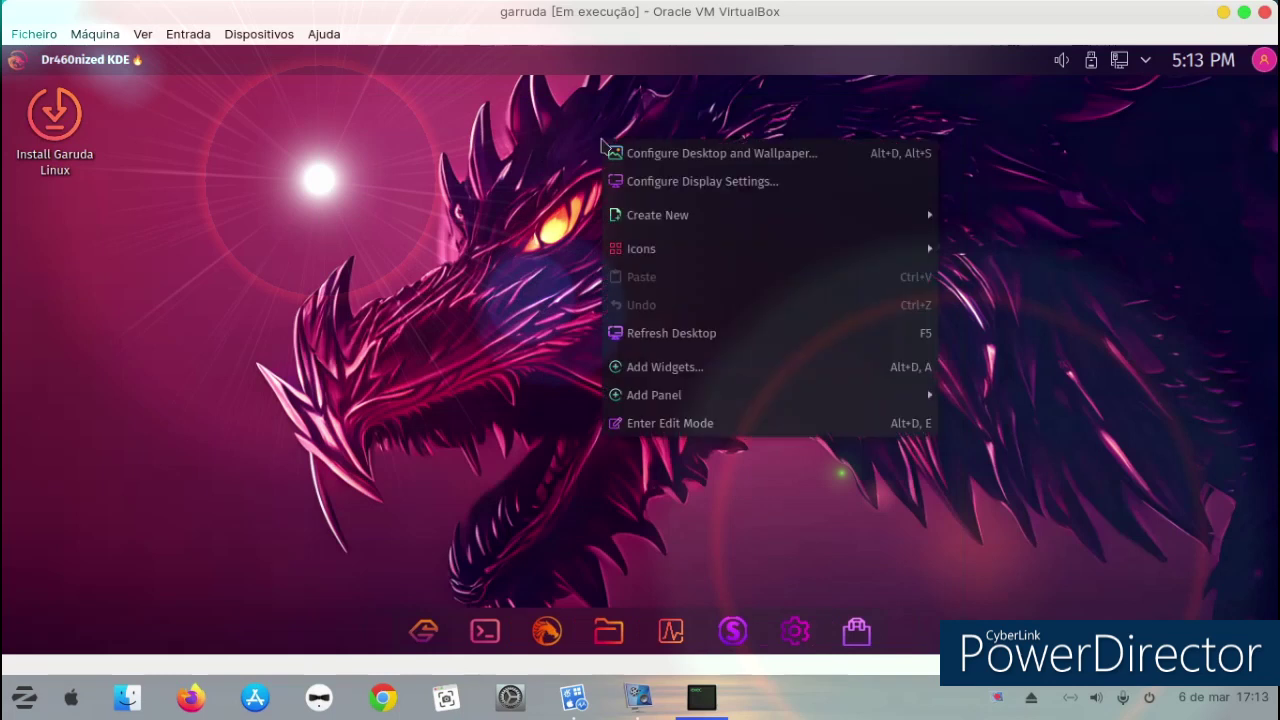
mouse_move(720, 398)
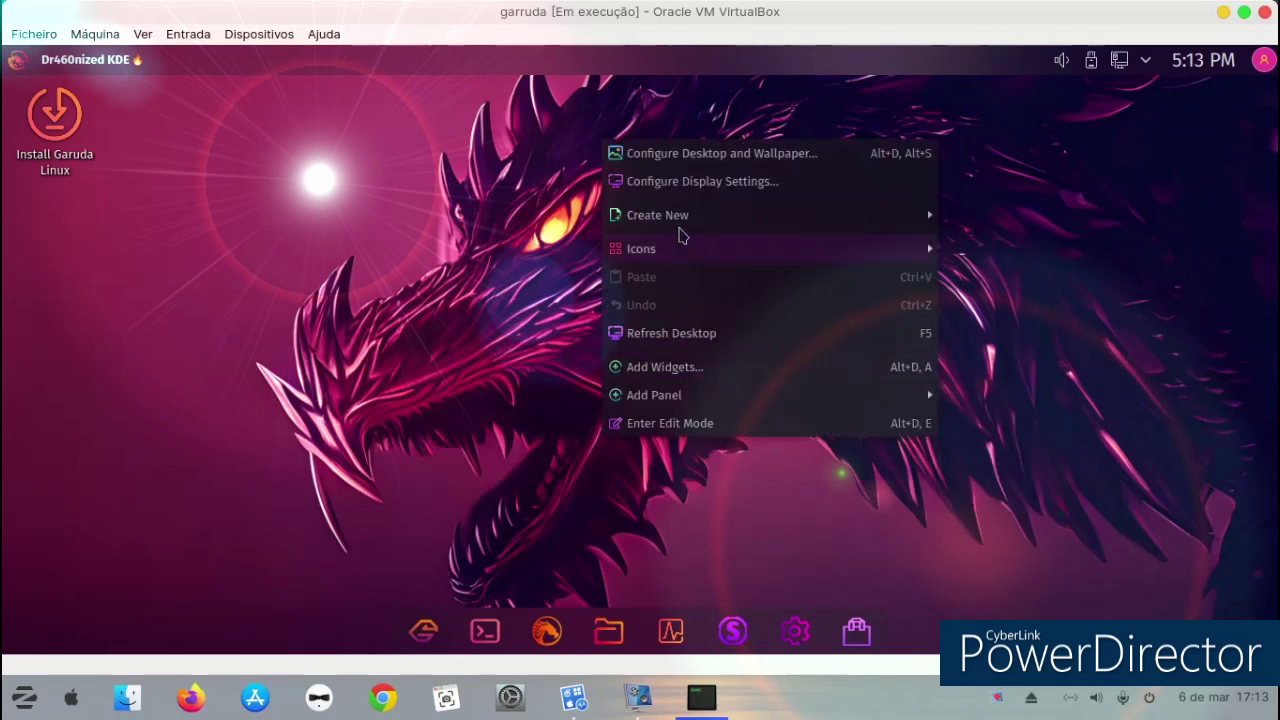
left_click(682, 163)
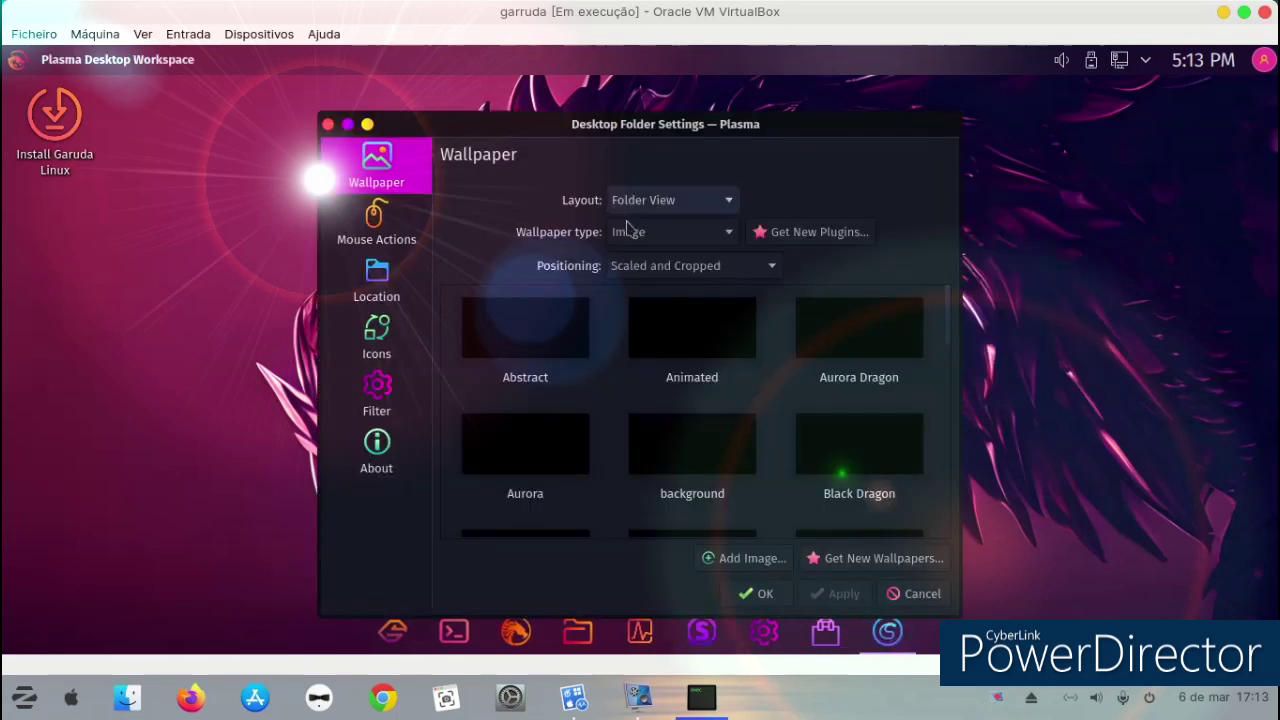
Select the Abstract crystal wallpaper, scroll through the wallpaper list, and apply it with OK.
left_click(538, 320)
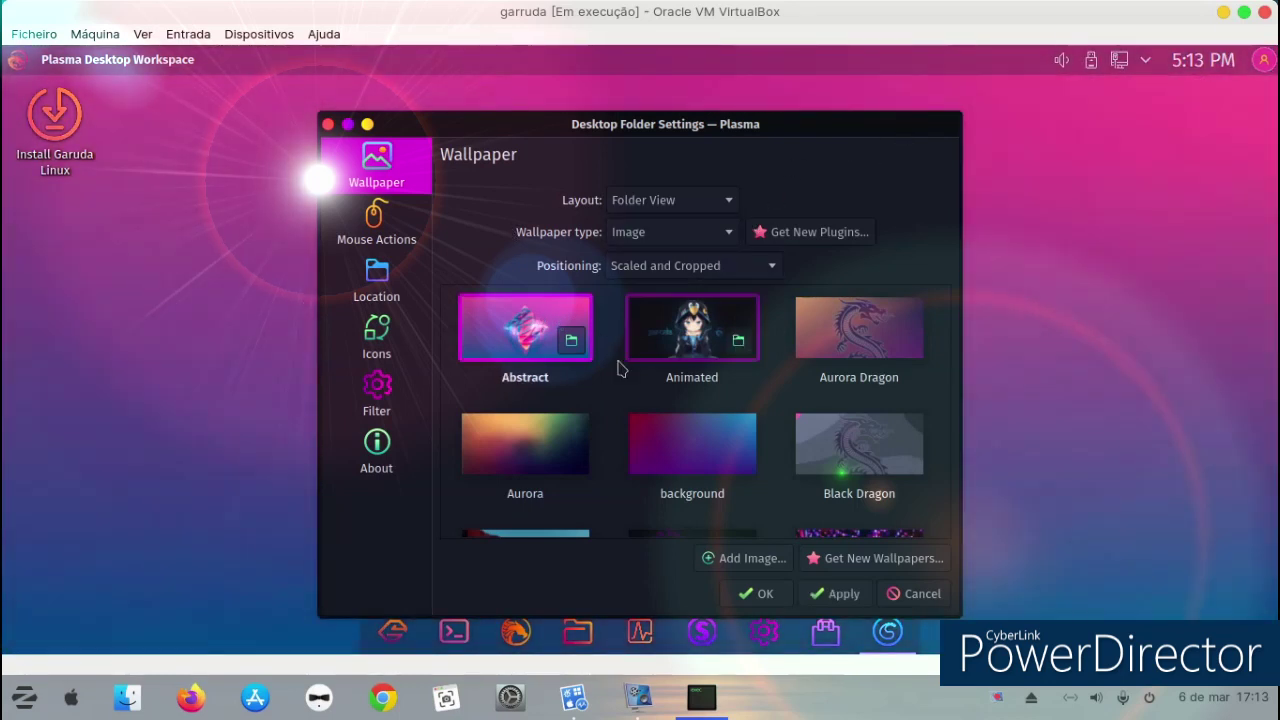
scroll(692, 345, "down", 5)
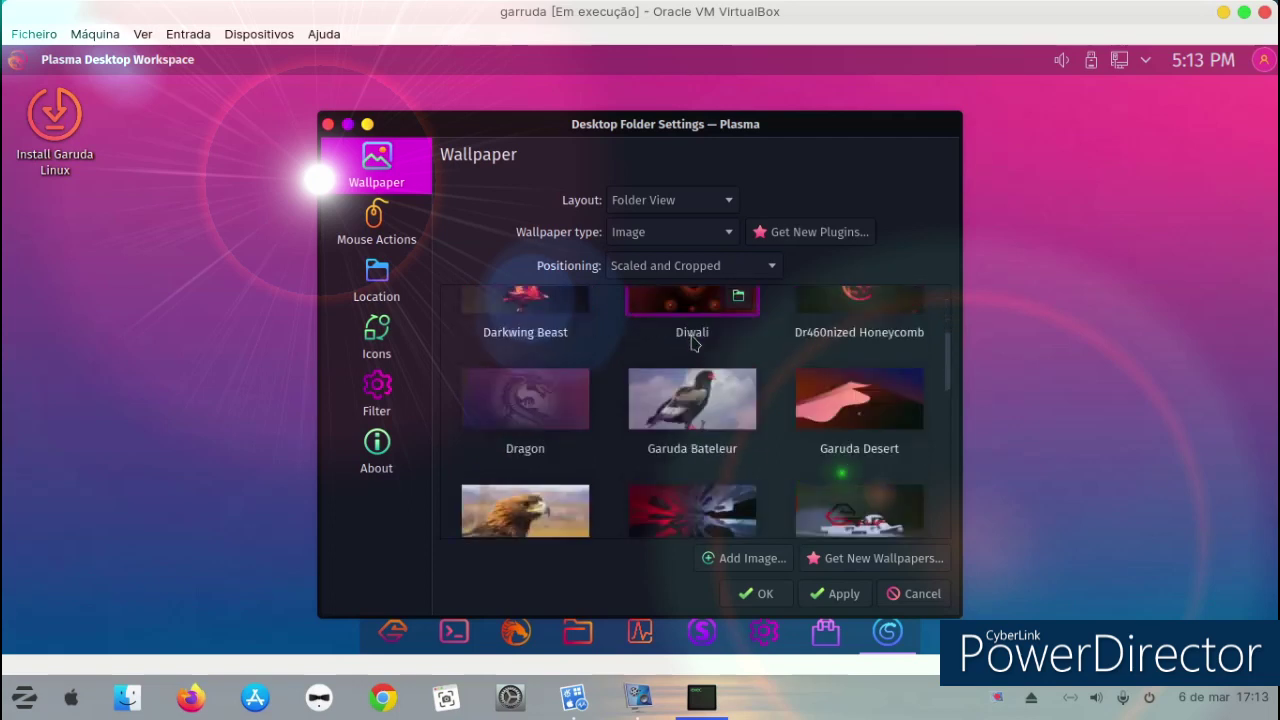
scroll(692, 343, "down", 3)
scroll(692, 343, "down", 2)
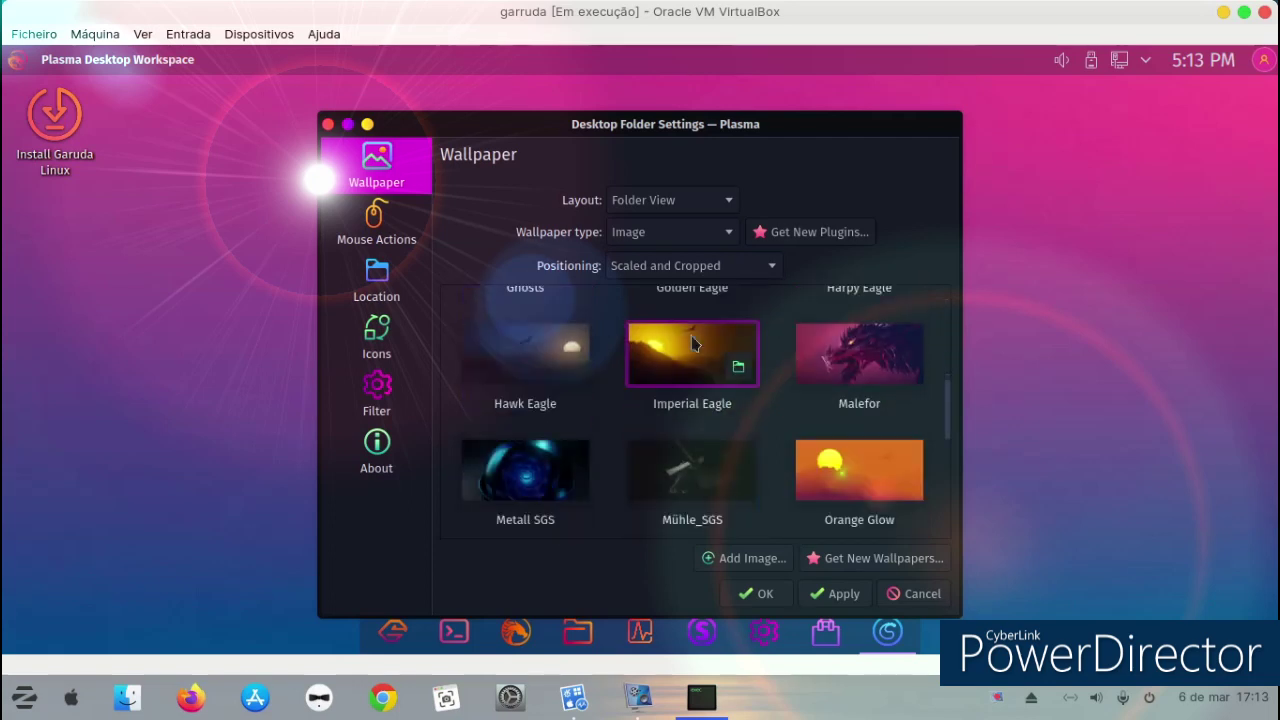
scroll(694, 343, "down", 2)
scroll(692, 343, "down", 5)
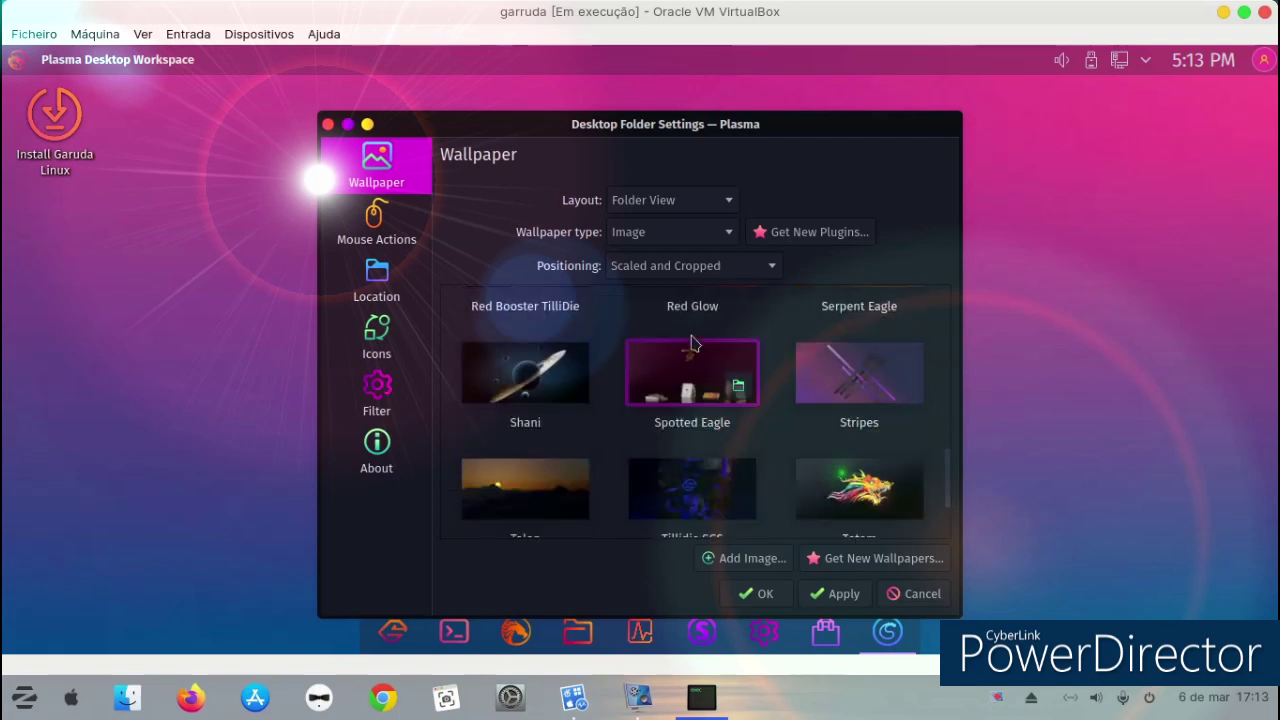
scroll(694, 343, "down", 1)
scroll(694, 343, "down", 2)
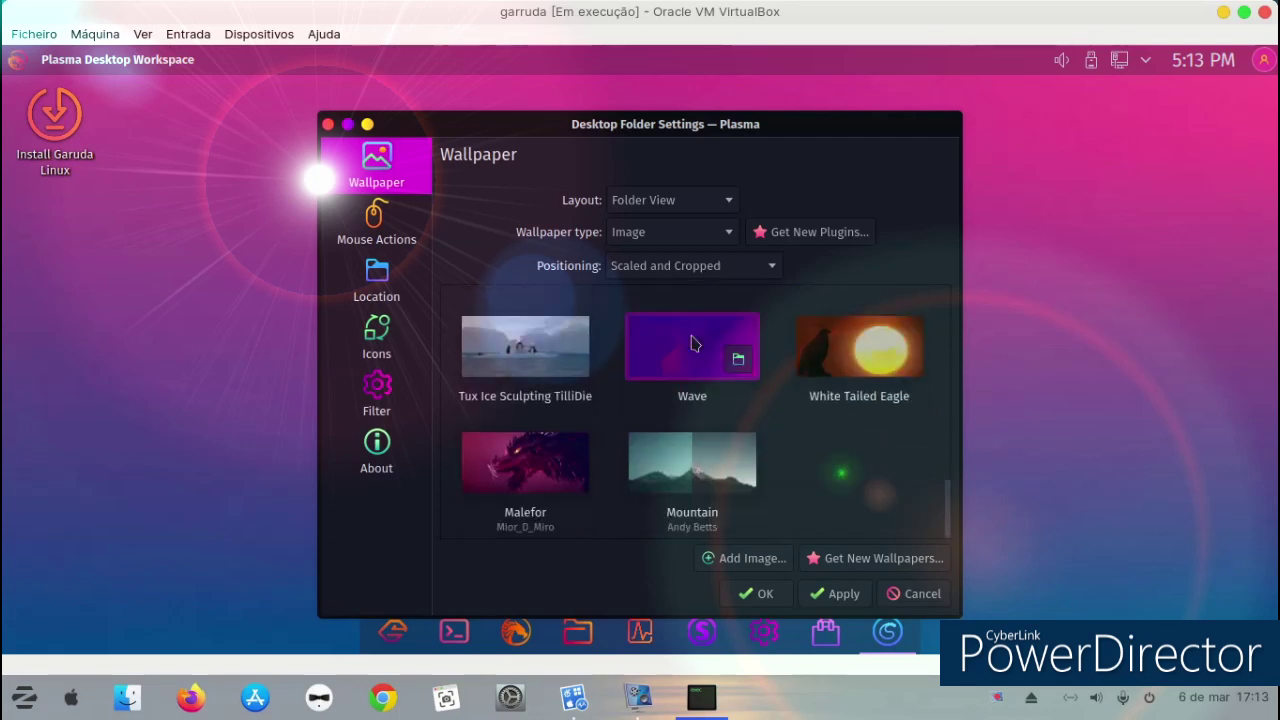
left_click(749, 596)
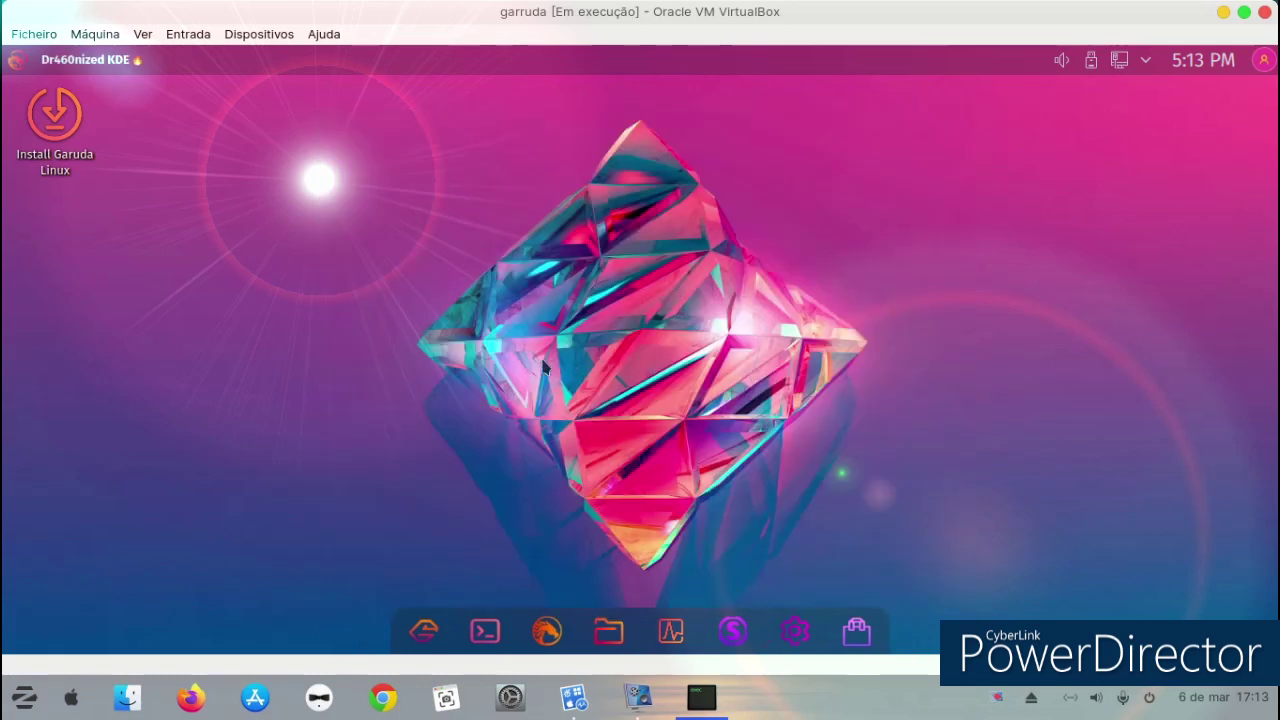
Launch the Garuda installer, pass location and keyboard, choose Apagar disco, and reach Utilizadores.
double_click(30, 143)
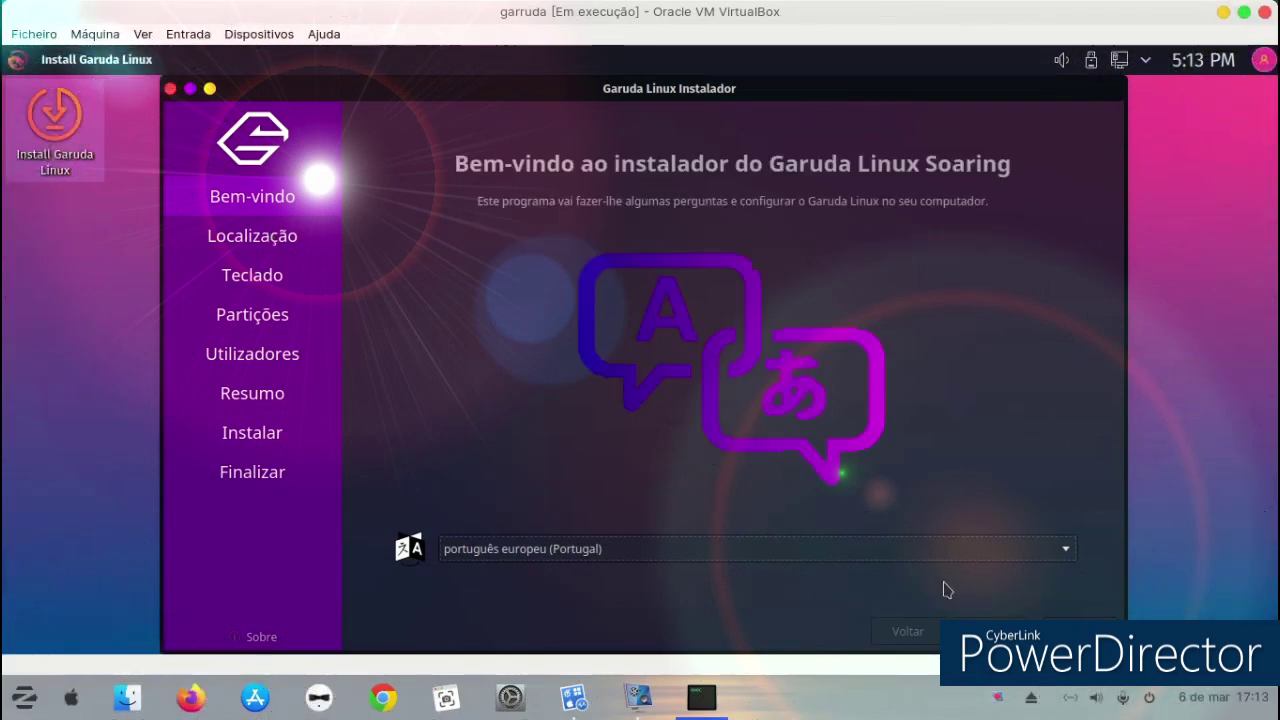
left_click(990, 631)
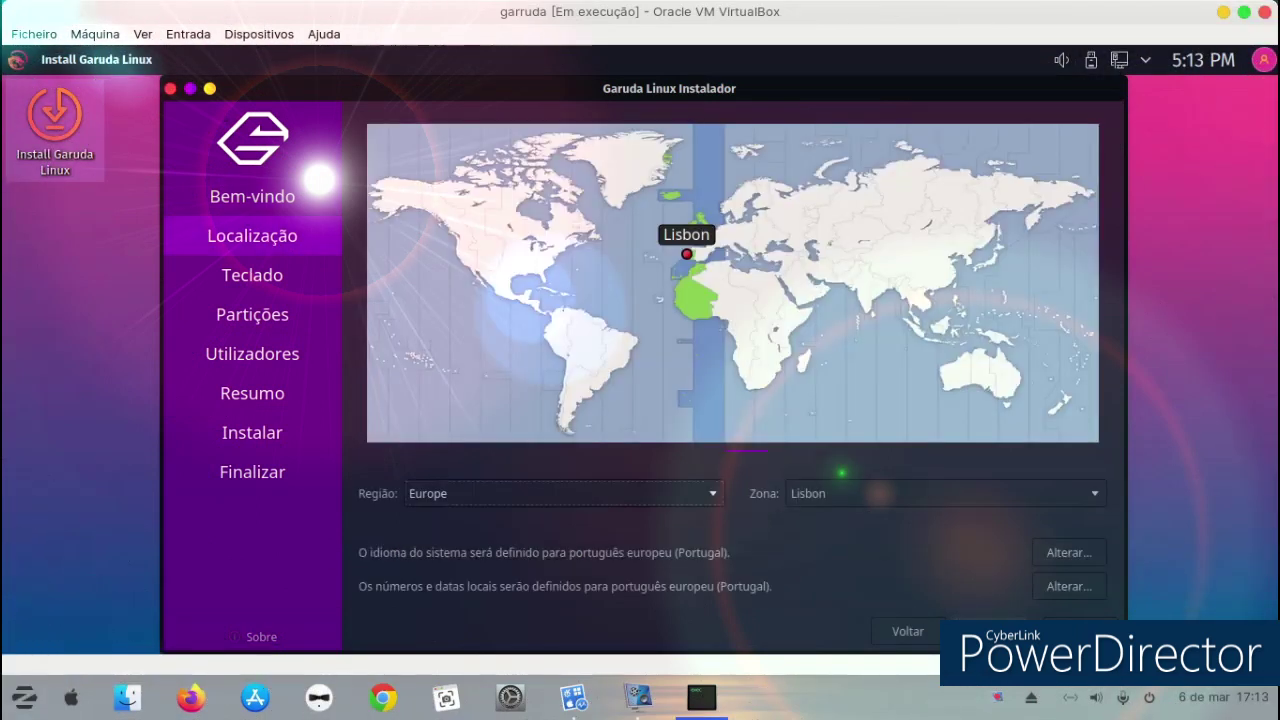
left_click(990, 631)
left_click(990, 631)
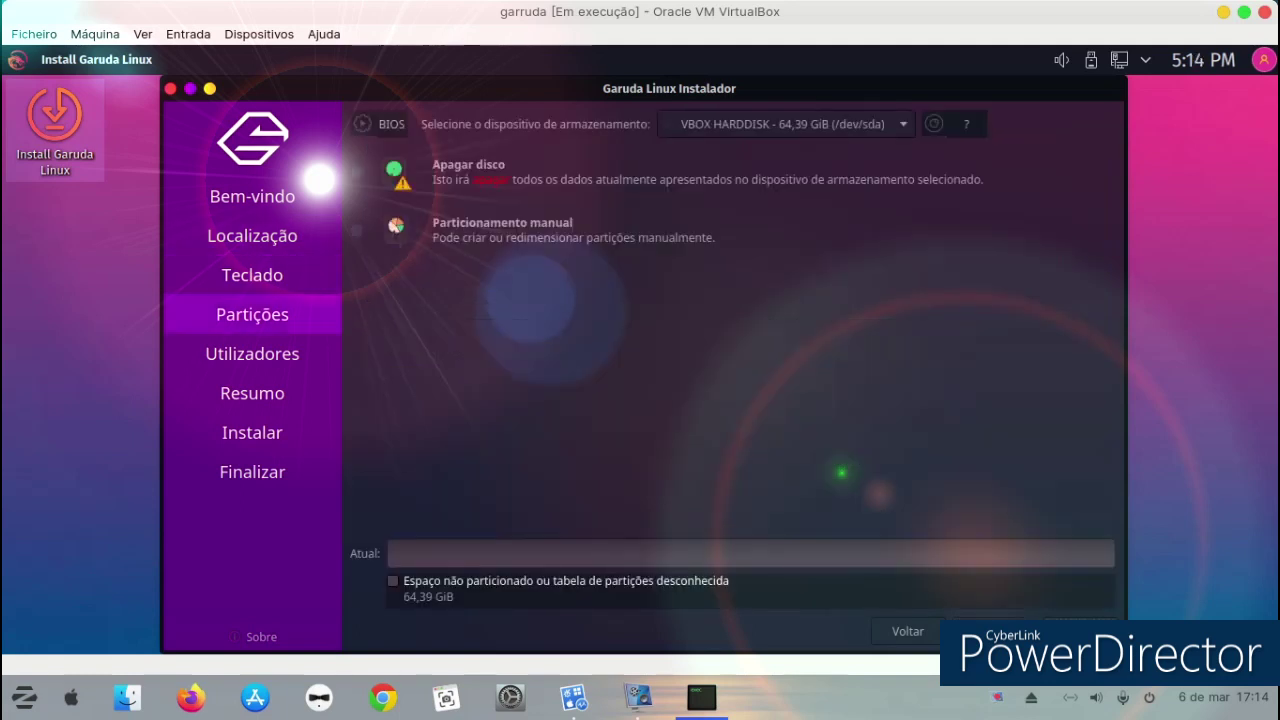
left_click(357, 172)
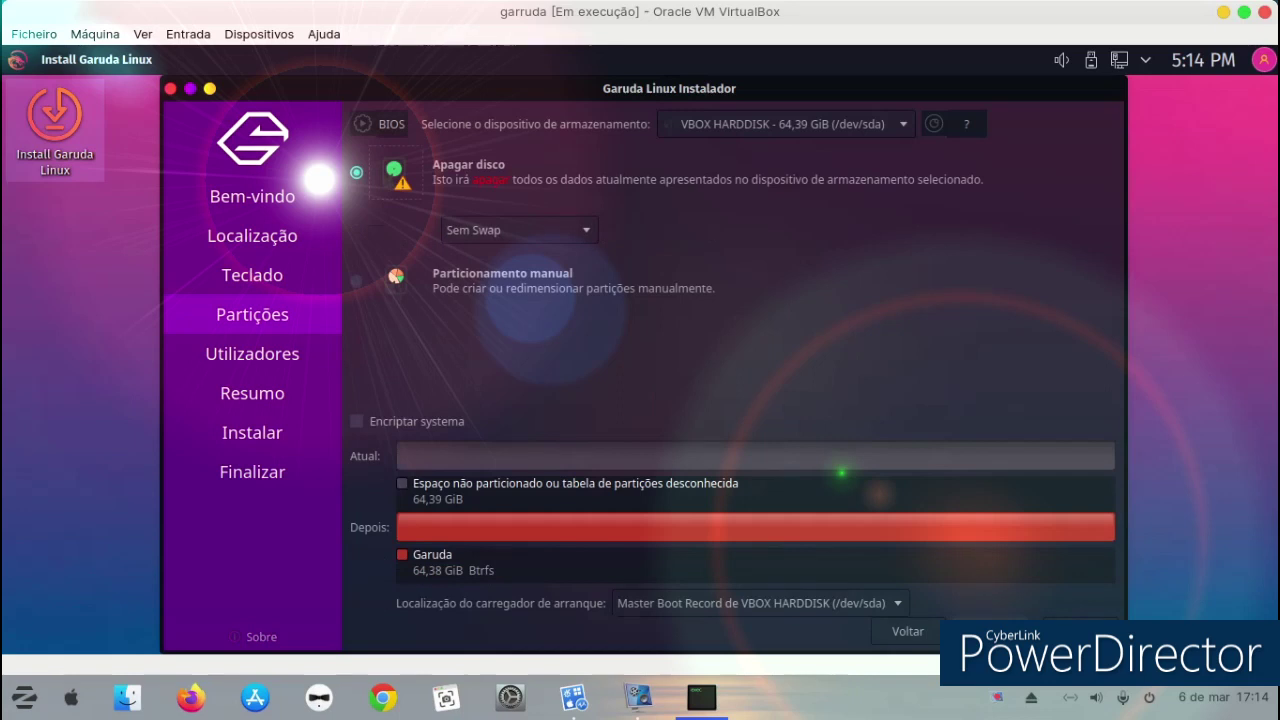
left_click(990, 631)
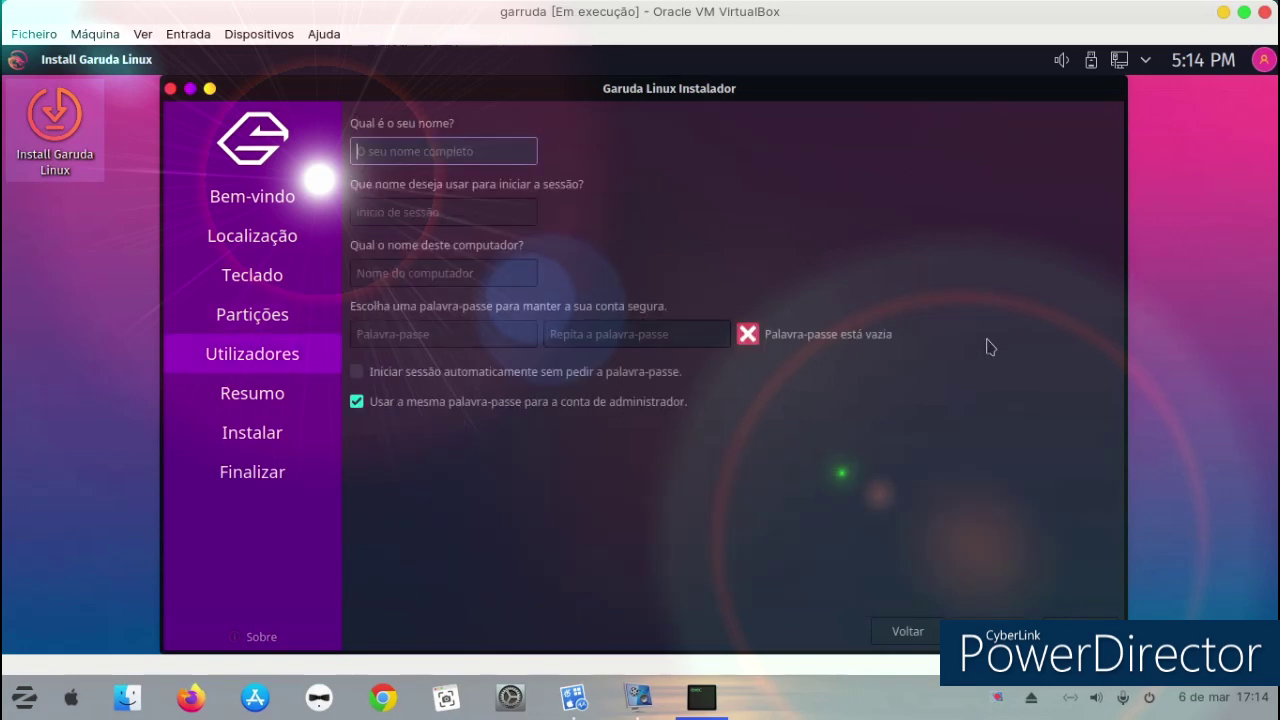
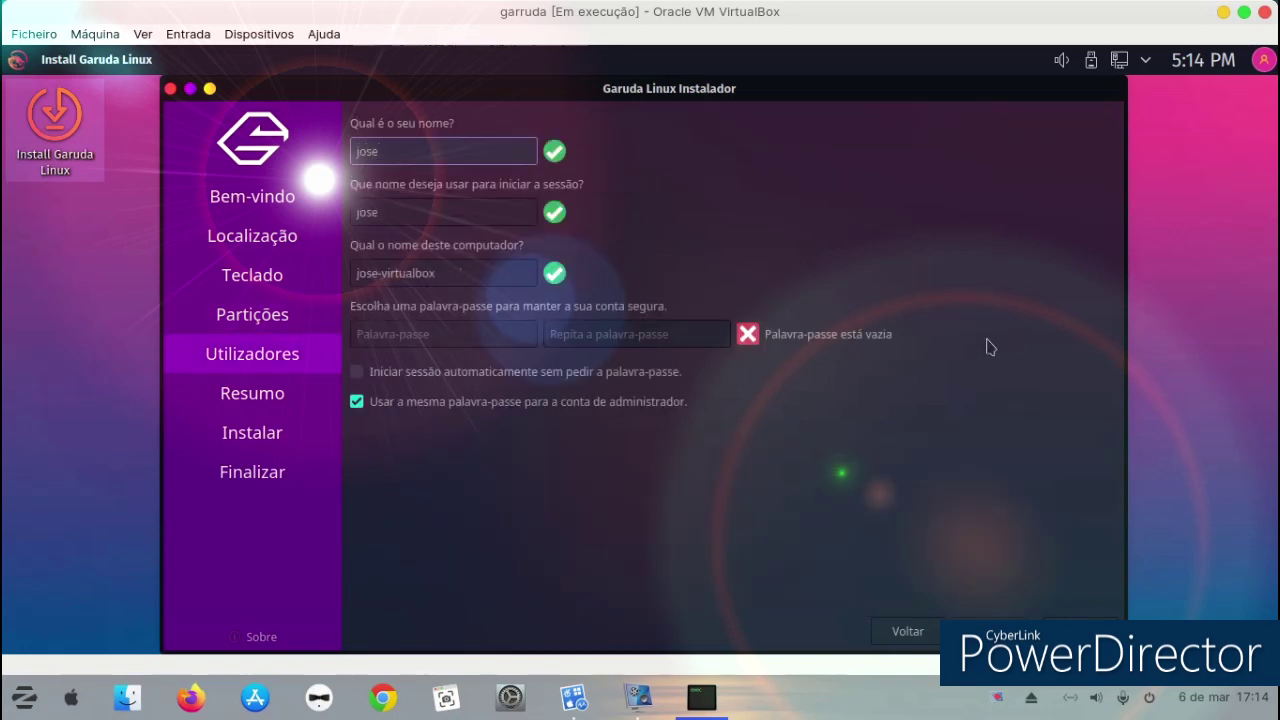
Finish the account's login field, enter and confirm the password, then ask to quit the installer.
left_click(463, 338)
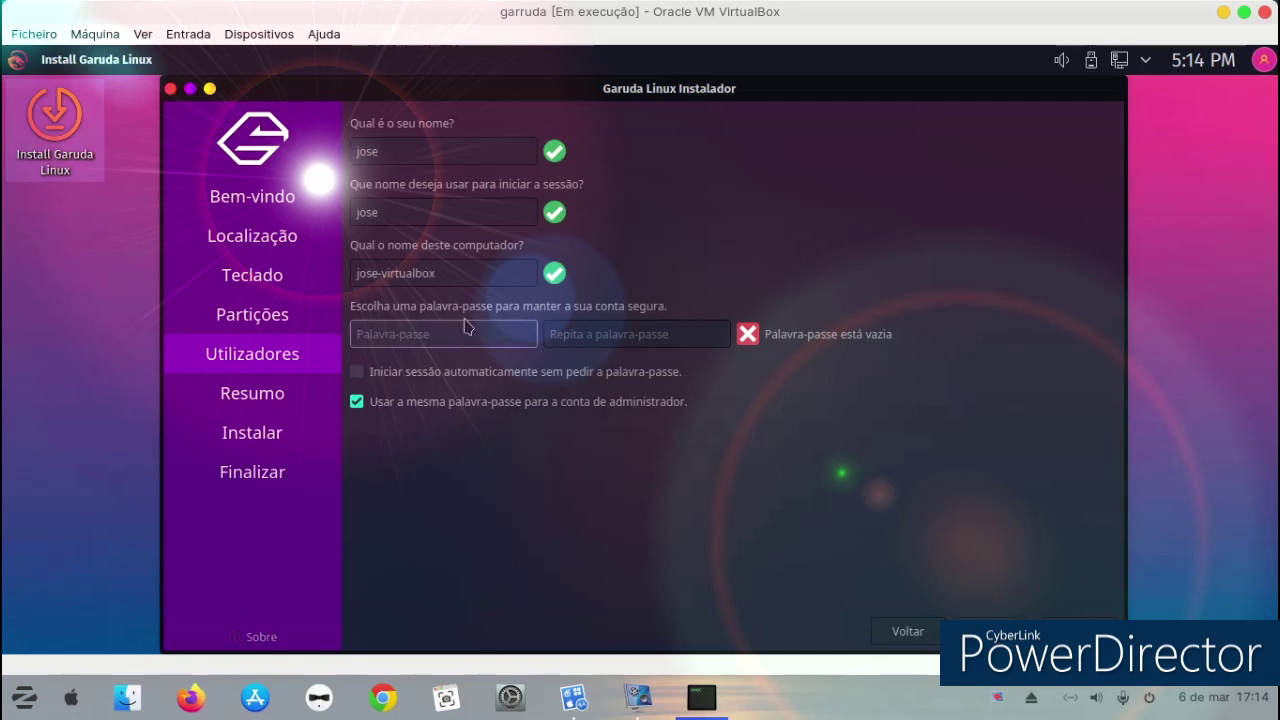
type("j")
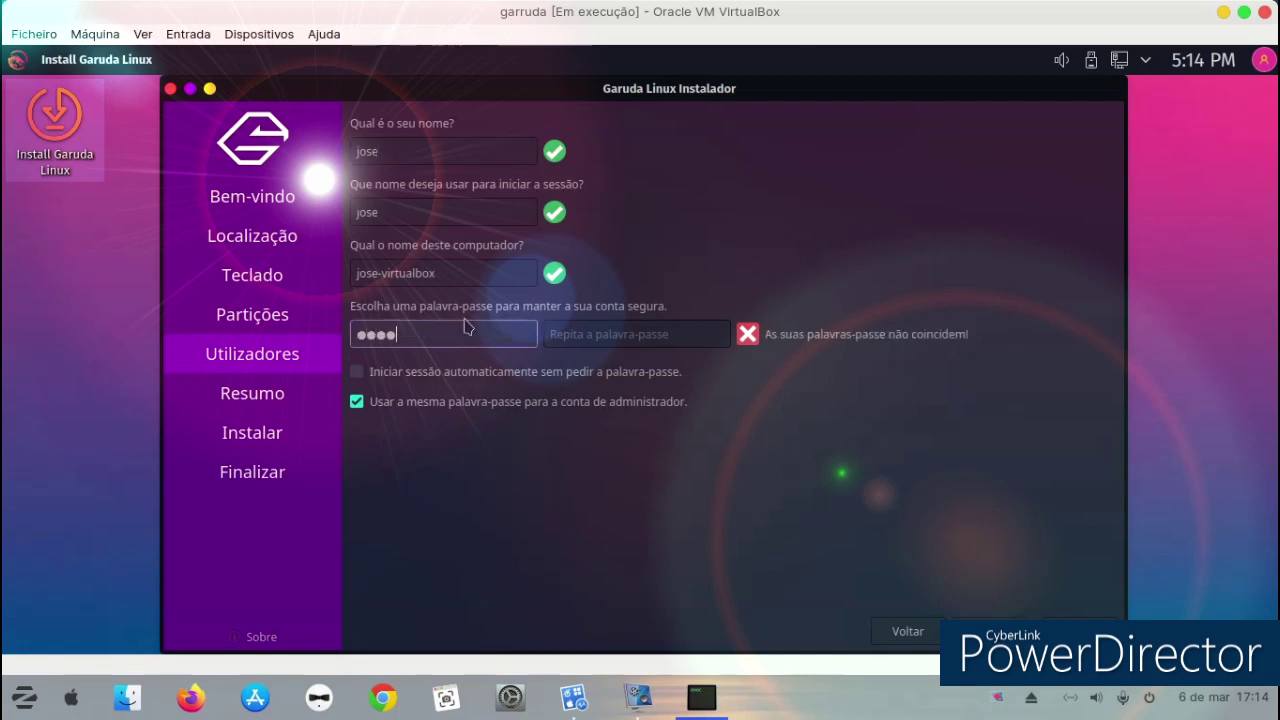
left_click(547, 333)
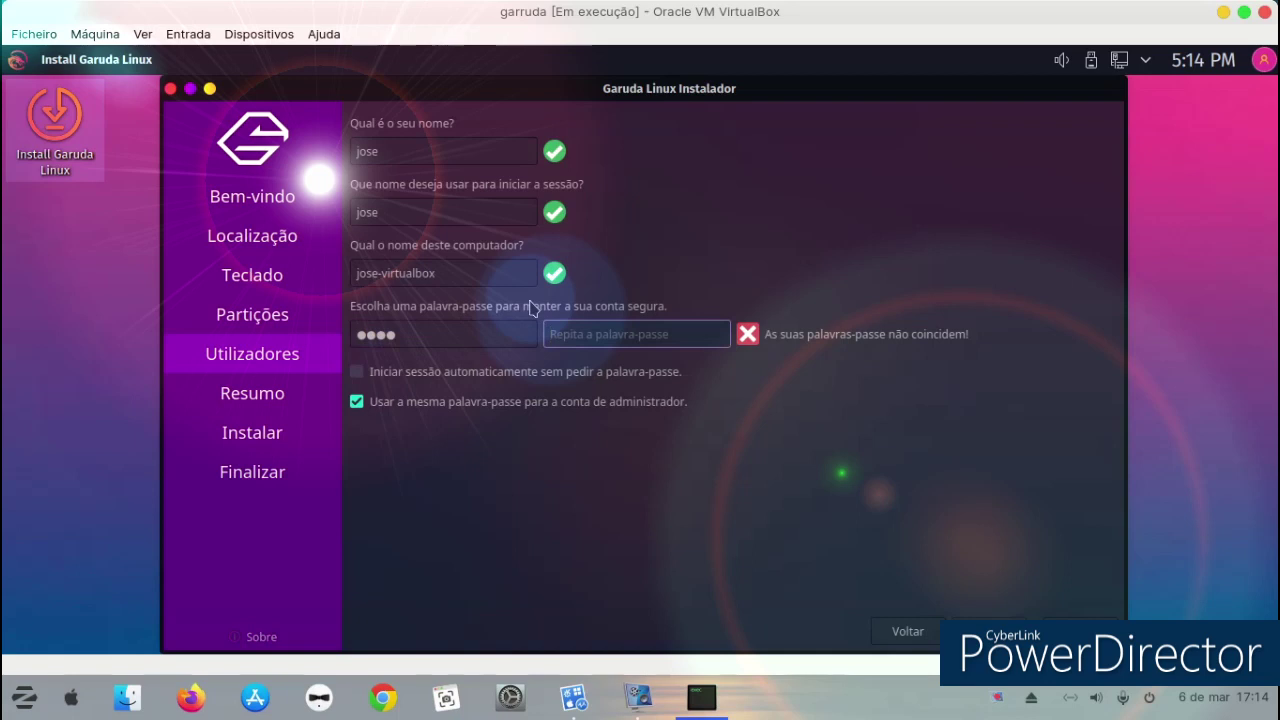
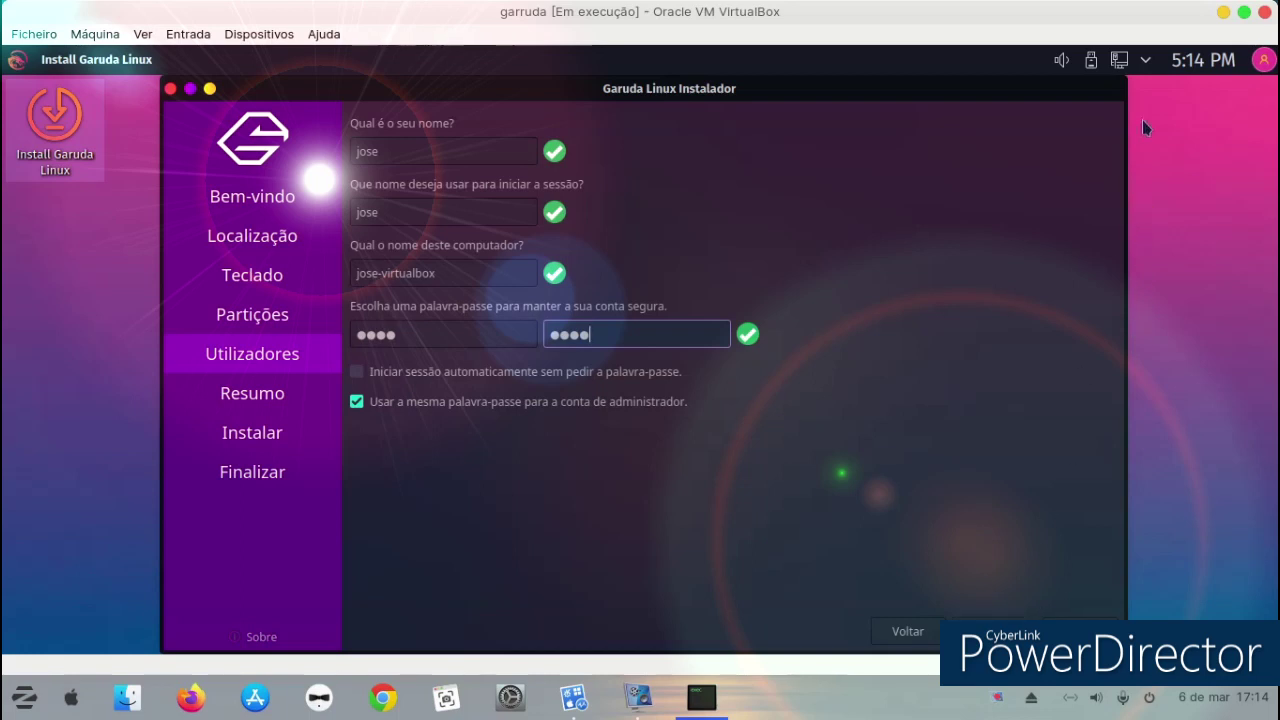
left_click(170, 90)
Confirm cancelling the installation, open Garuda Welcome and try System Cleaner, closing its failed terminal.
left_click(596, 372)
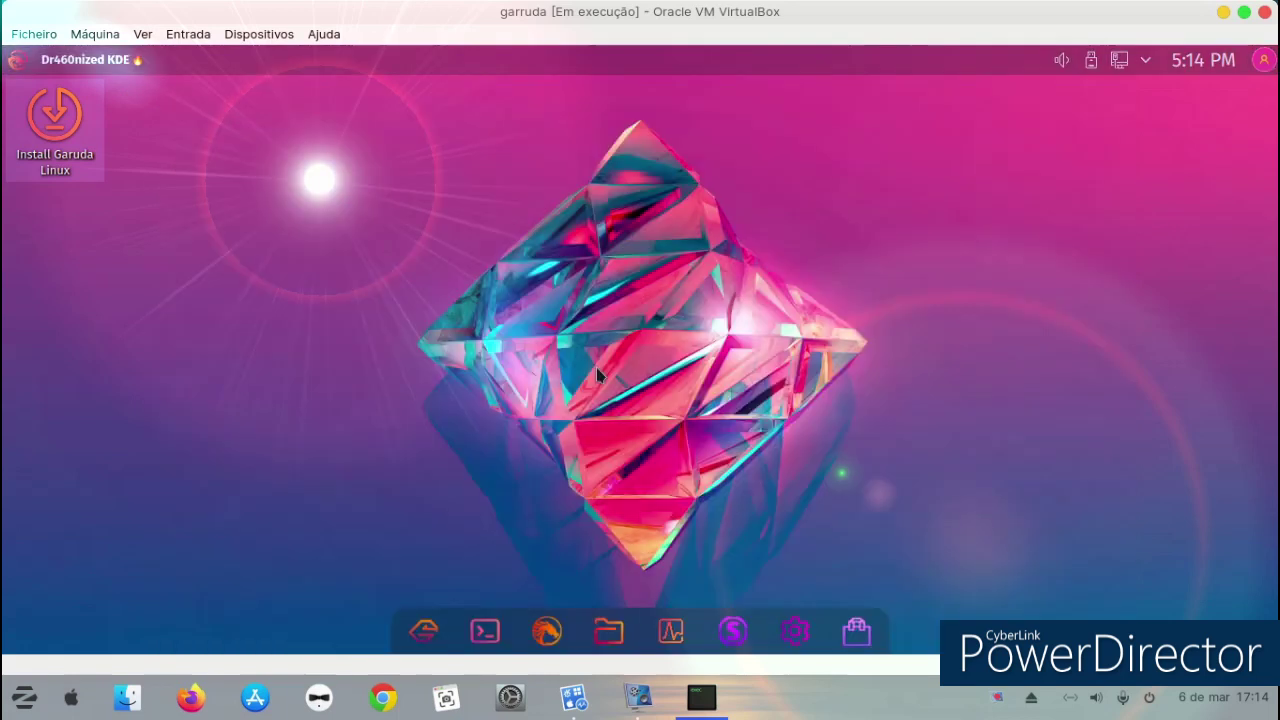
left_click(436, 630)
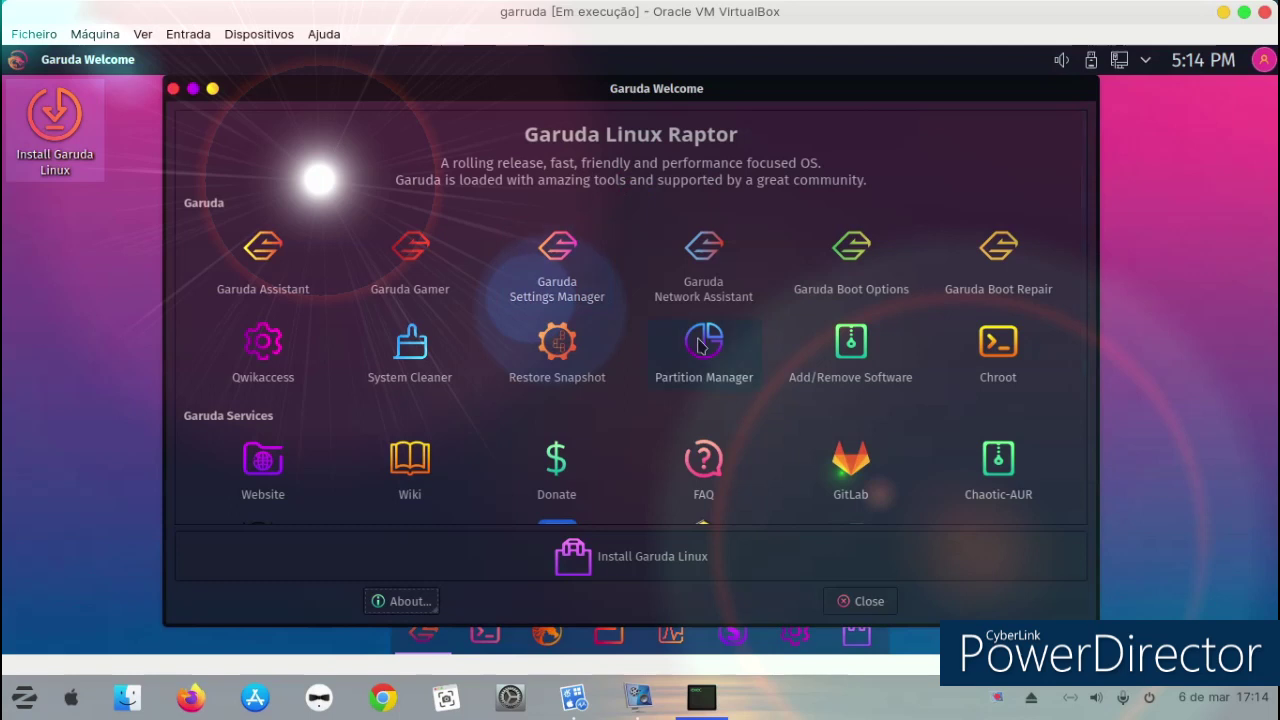
key("alt+F4")
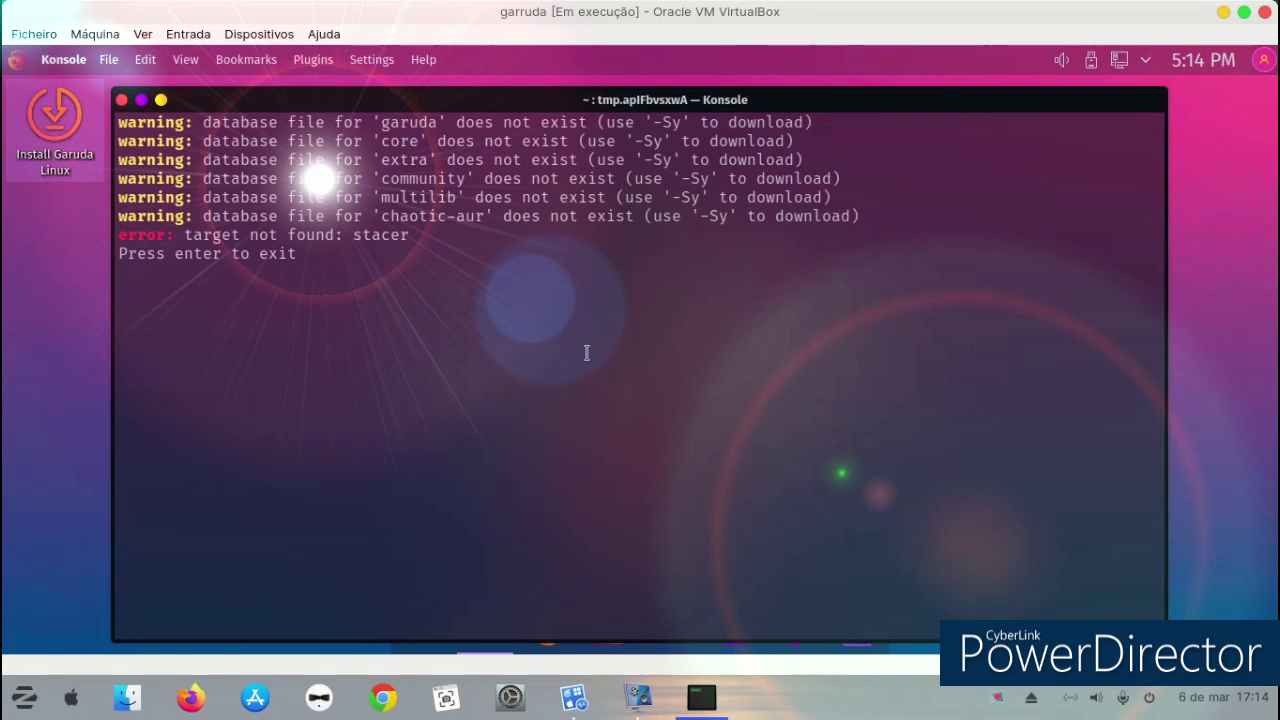
key("Return")
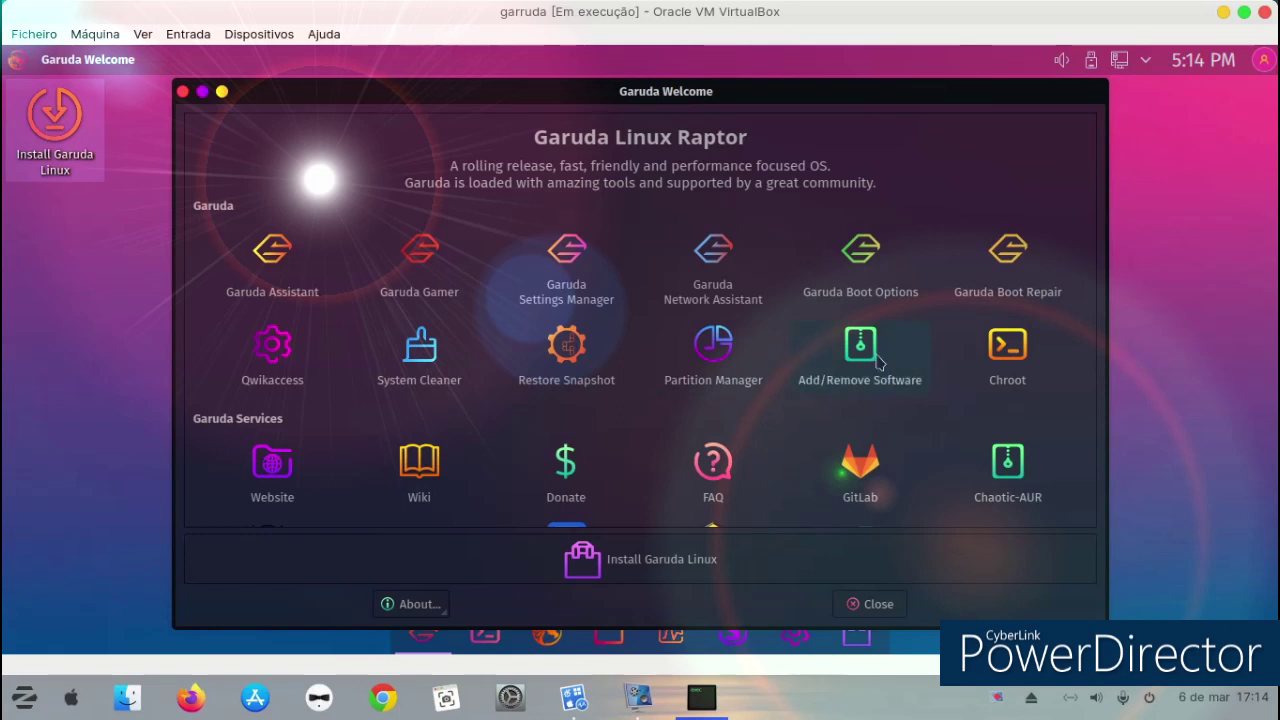
Try Add/Remove Software, dismiss Octopi's missing Pacman database error, and close Octopi.
key("alt+F4")
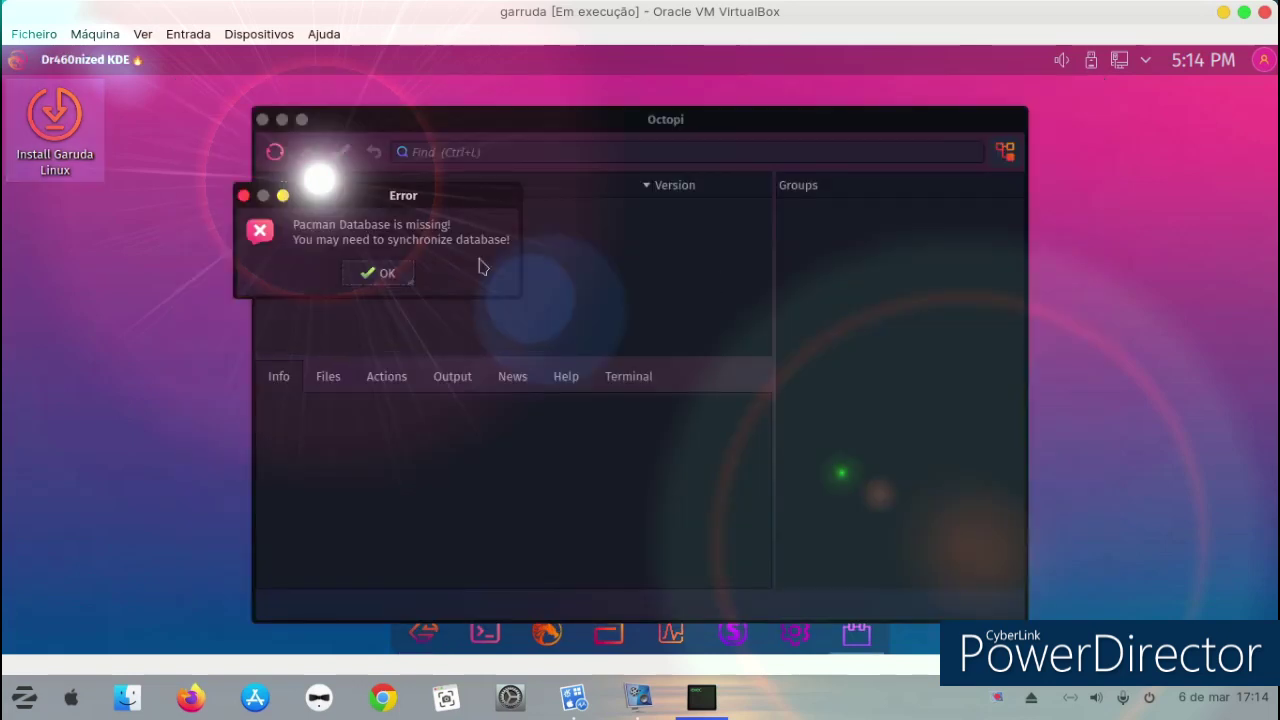
left_click(384, 275)
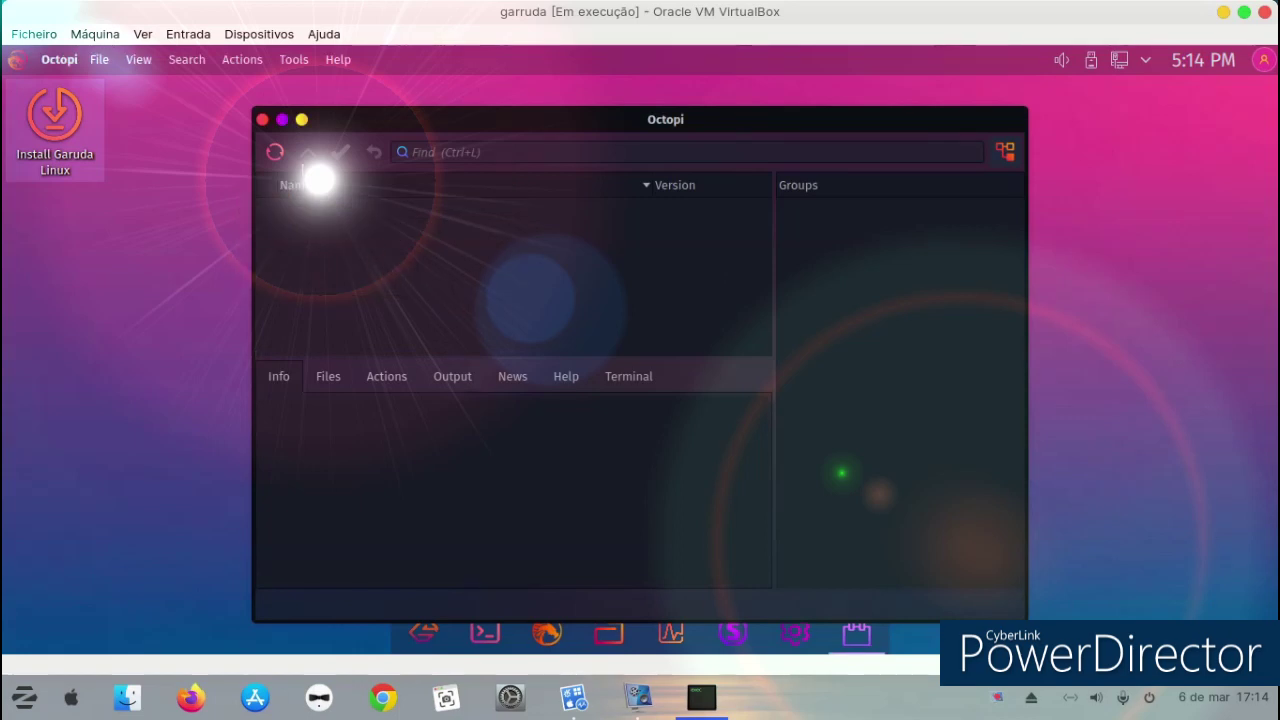
left_click(262, 120)
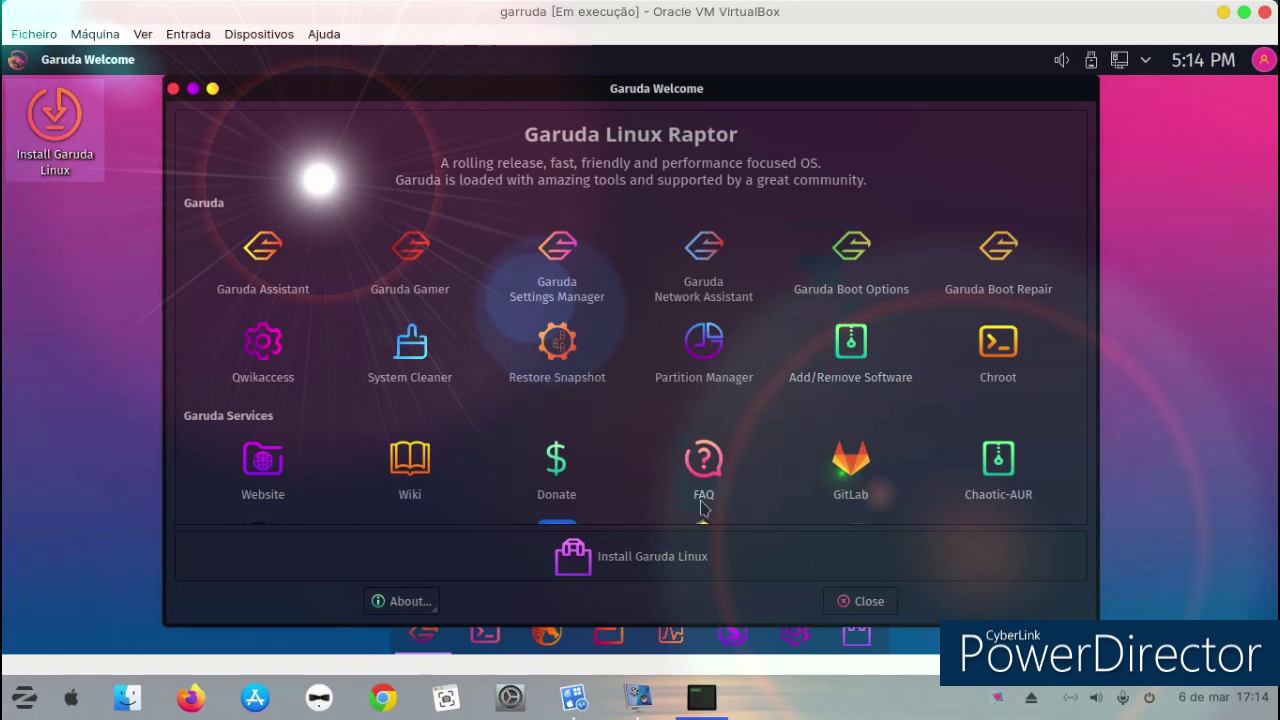
scroll(761, 485, "down", 3)
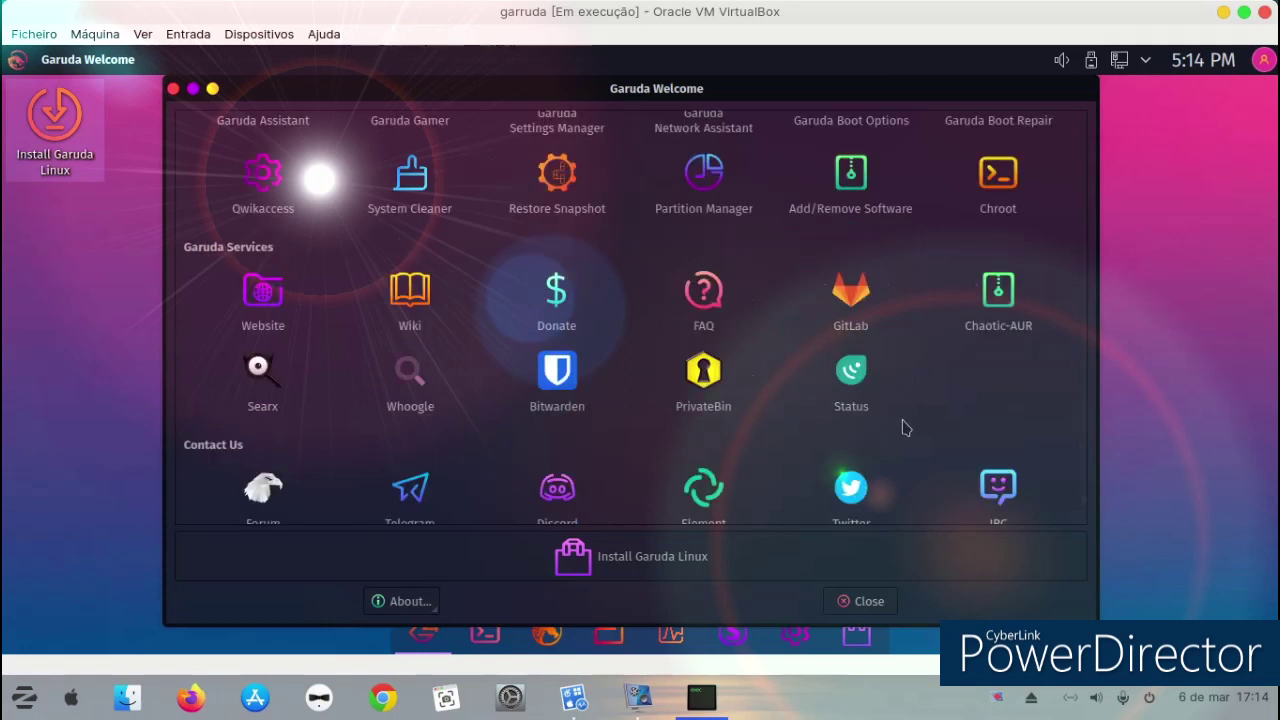
scroll(903, 428, "down", 1)
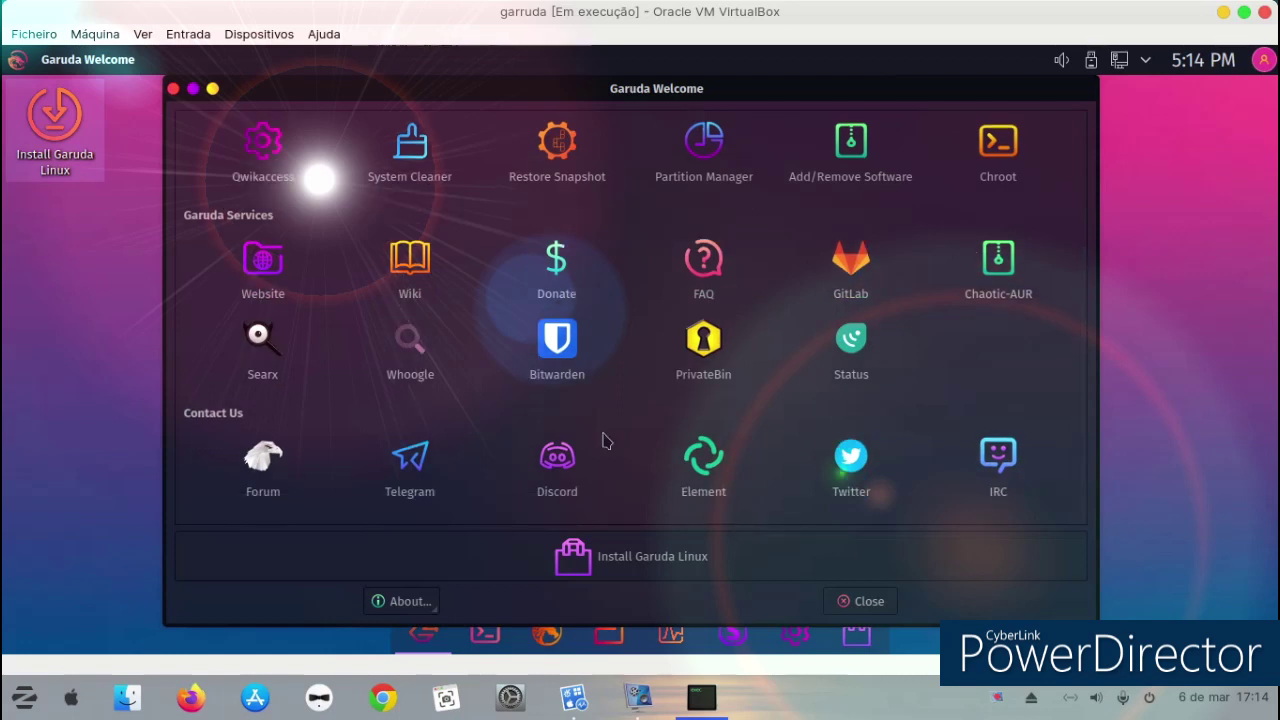
left_click(668, 352)
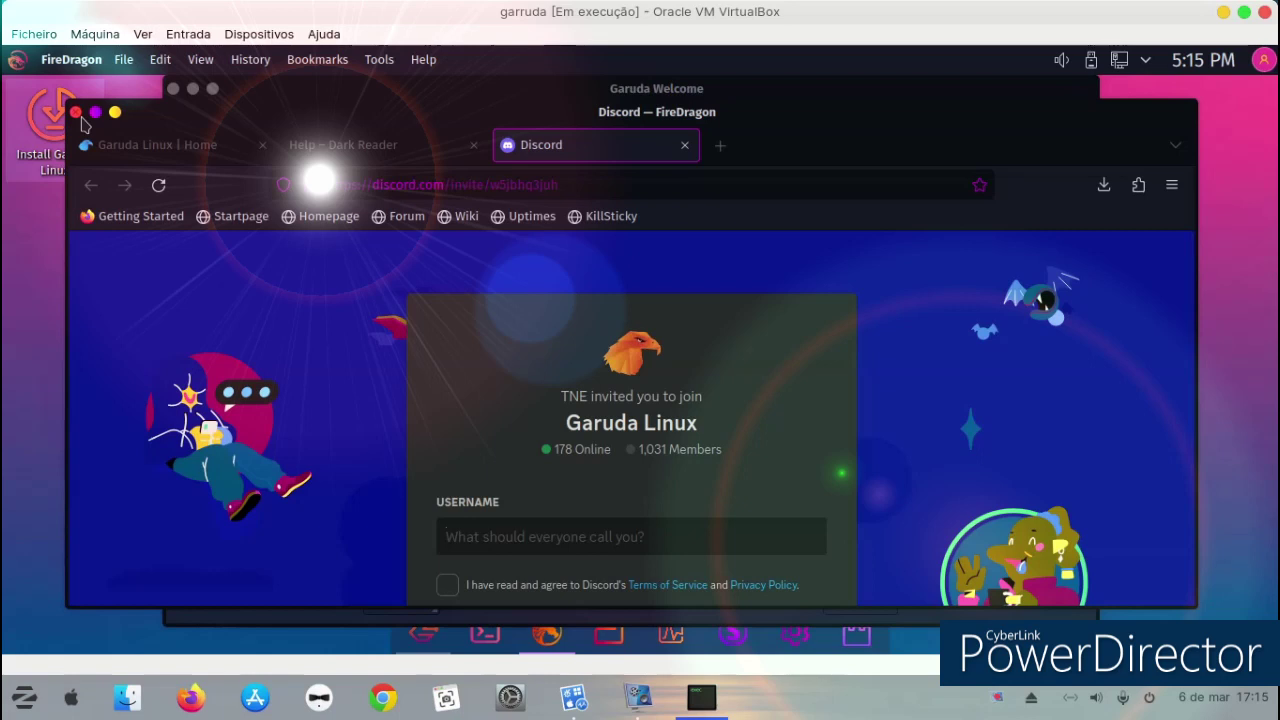
scroll(440, 445, "down", 3)
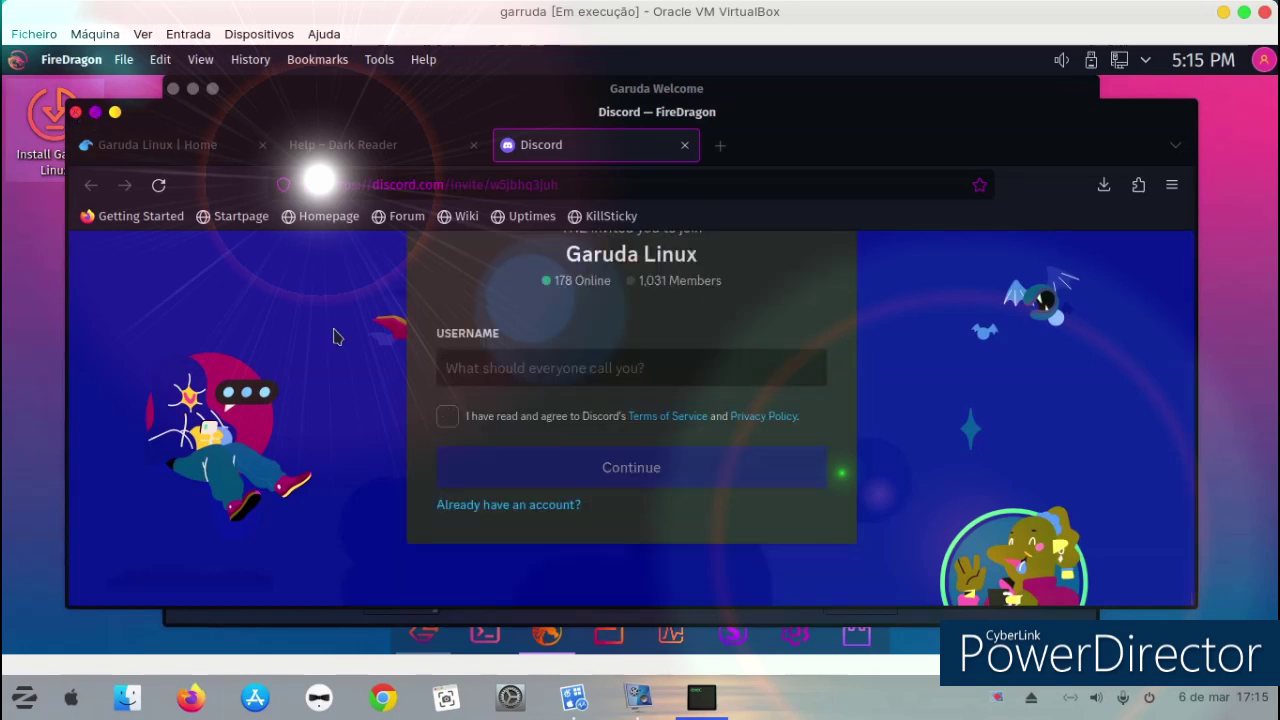
key("ctrl+q")
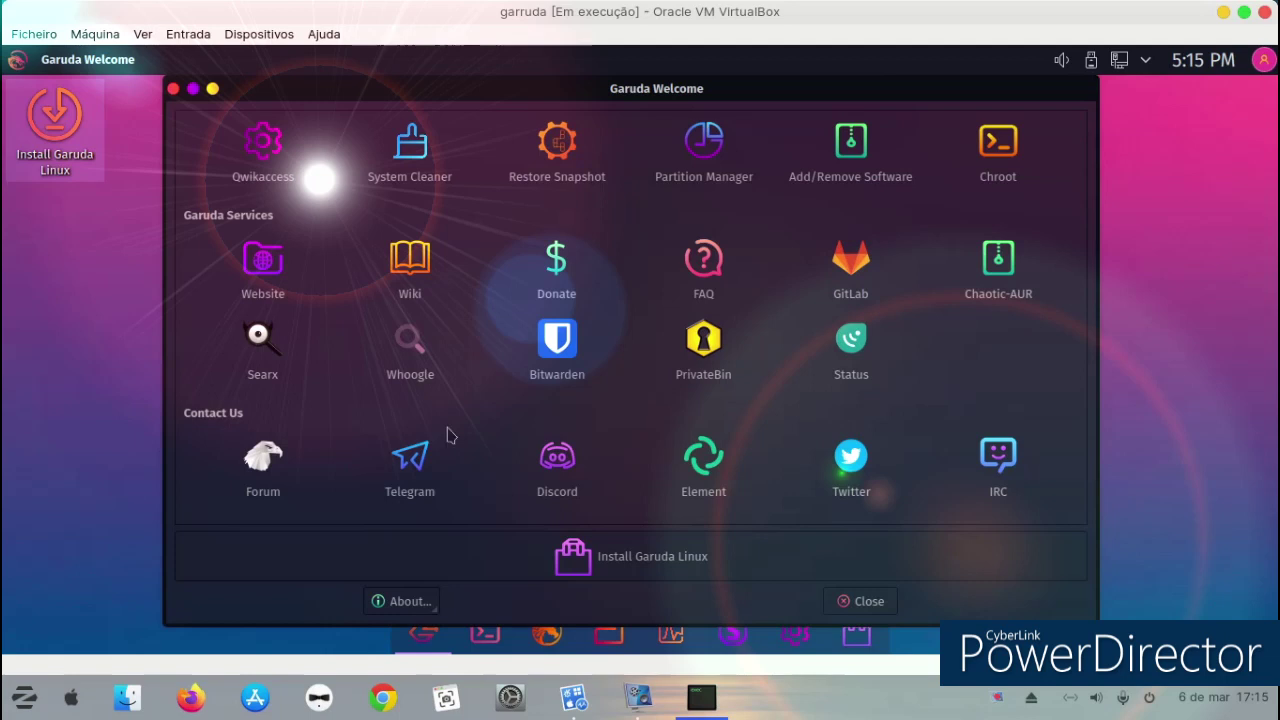
scroll(364, 298, "up", 1)
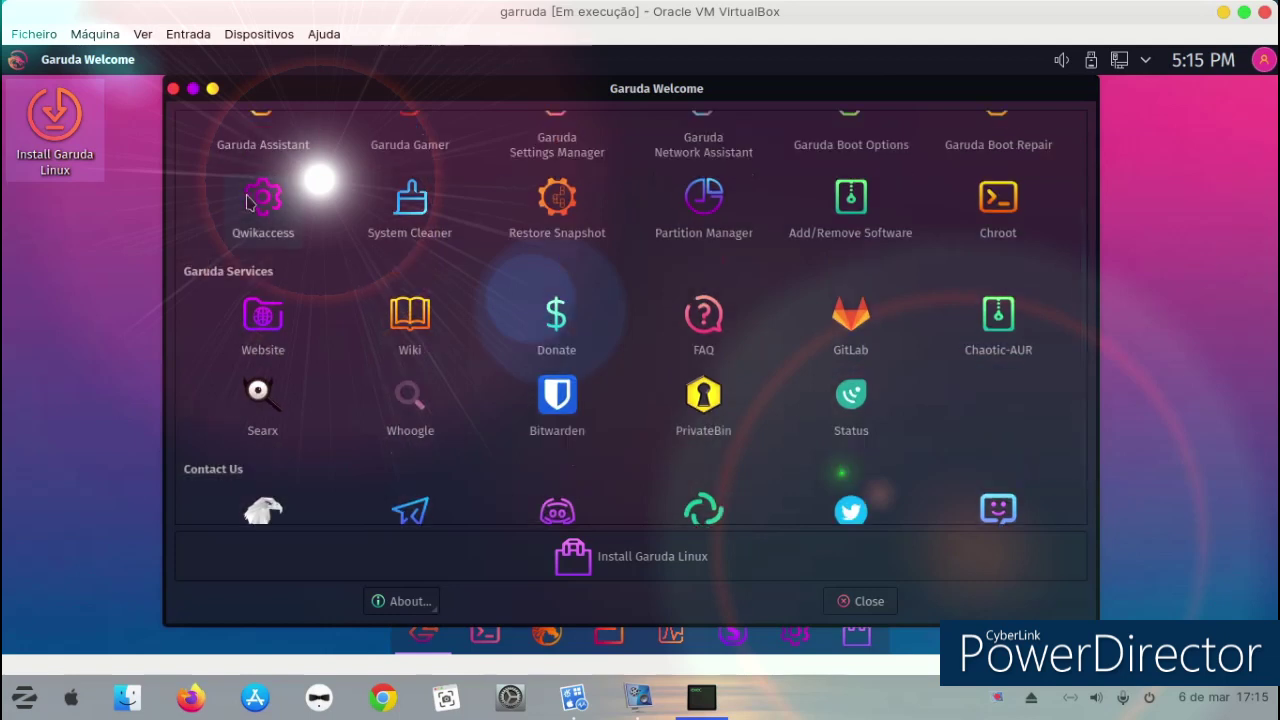
key("alt+F4")
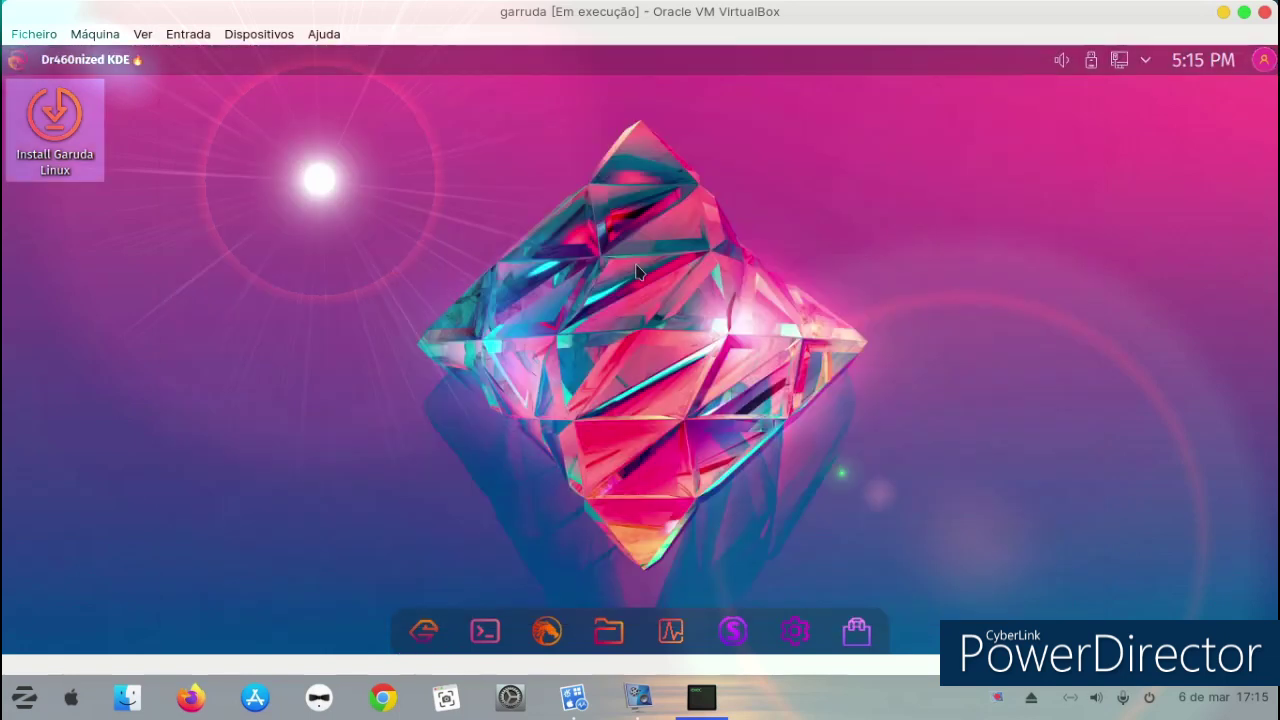
key("ctrl+alt+t")
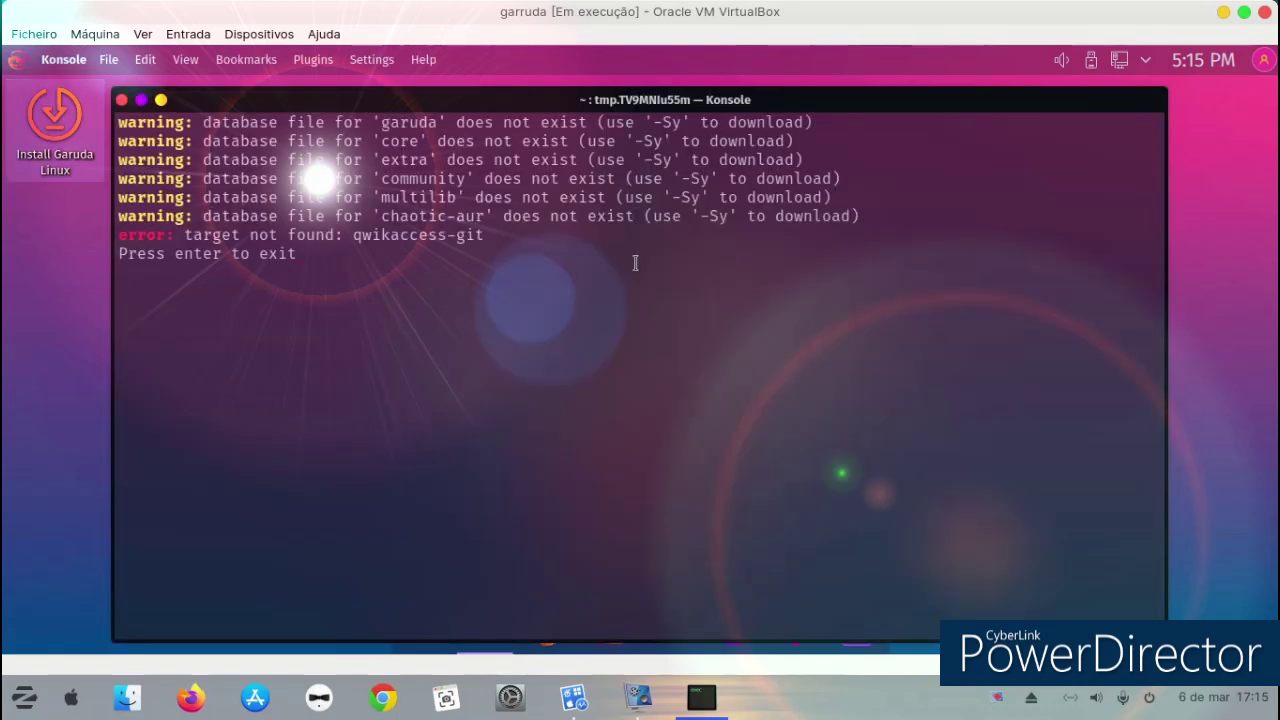
key("Delete")
left_click(121, 101)
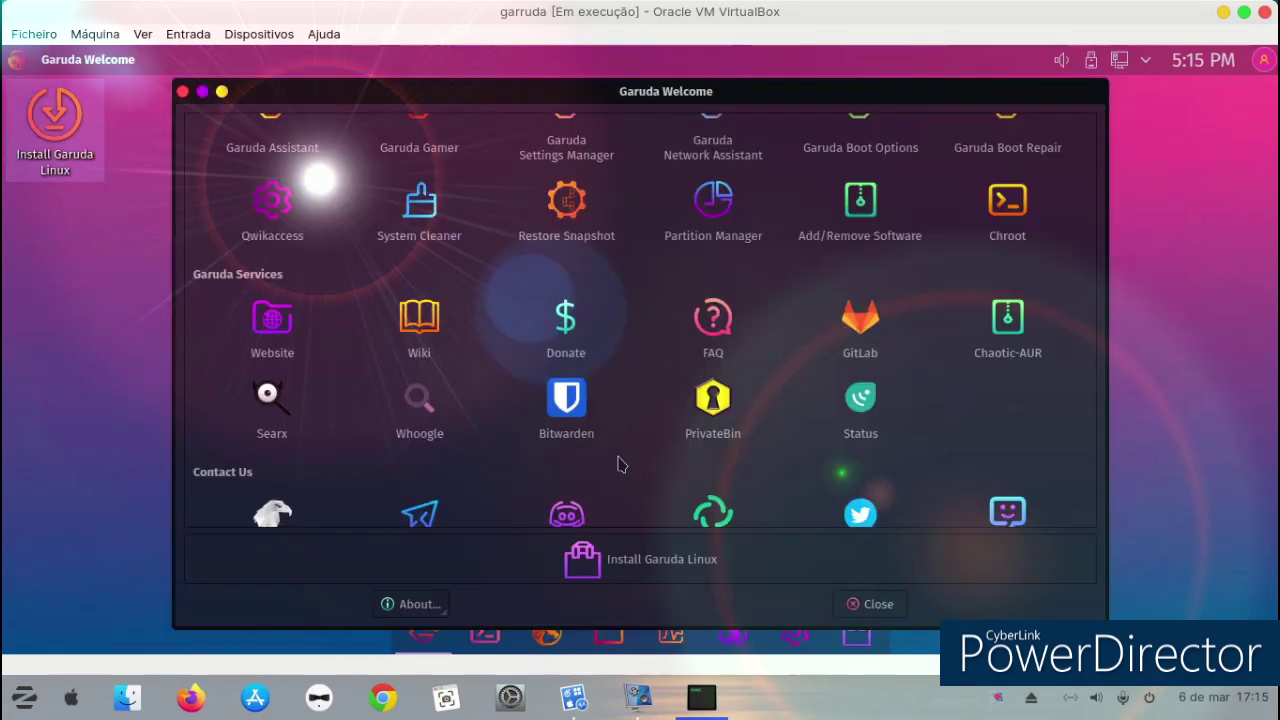
scroll(751, 457, "down", 1)
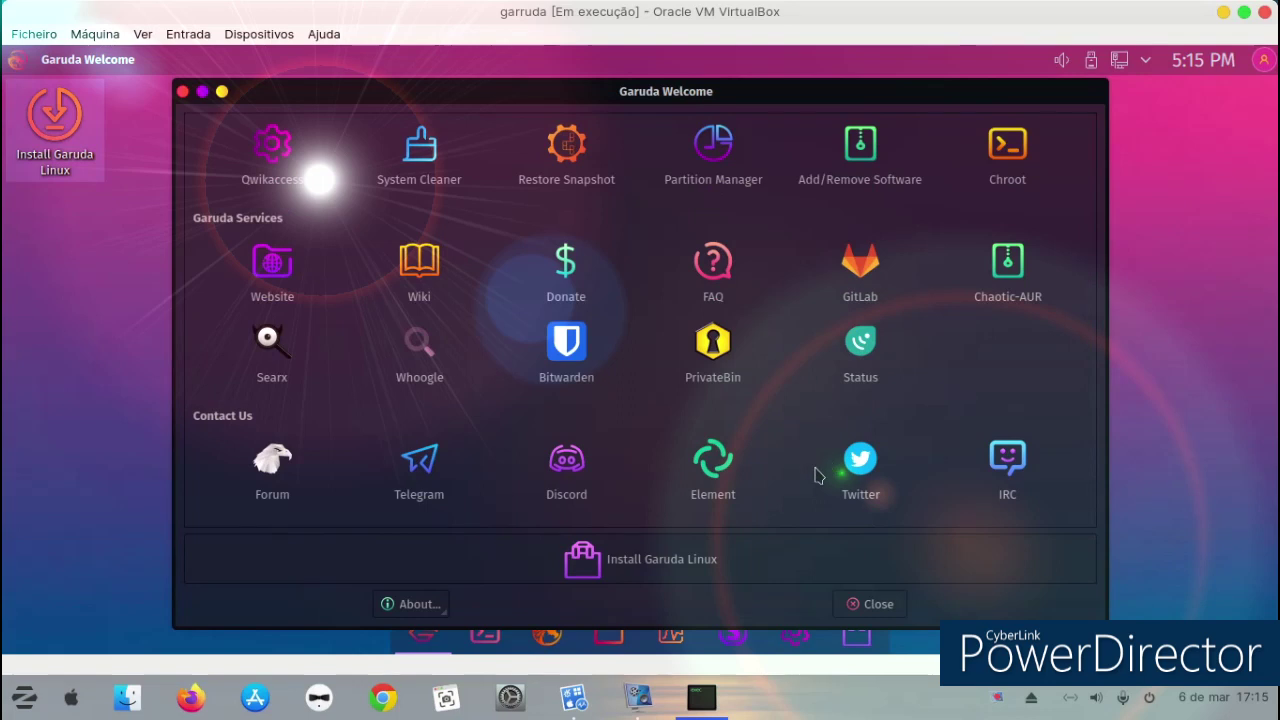
scroll(815, 475, "up", 2)
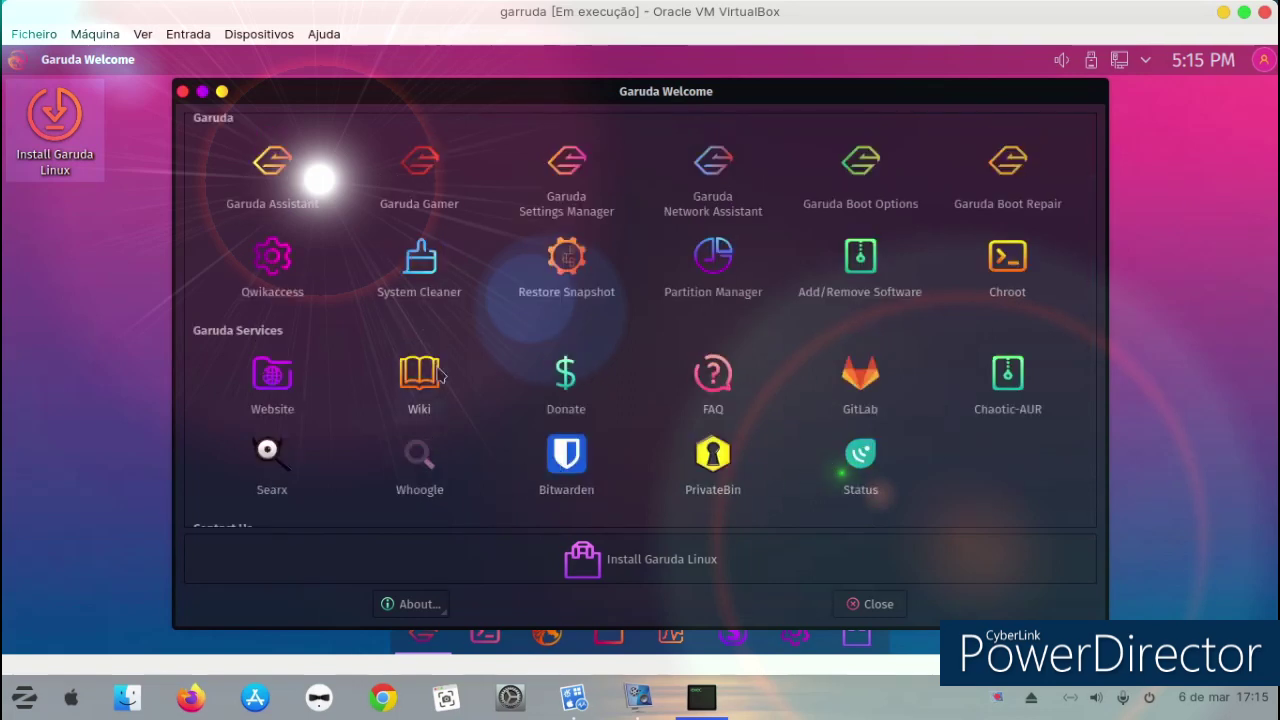
left_click(440, 200)
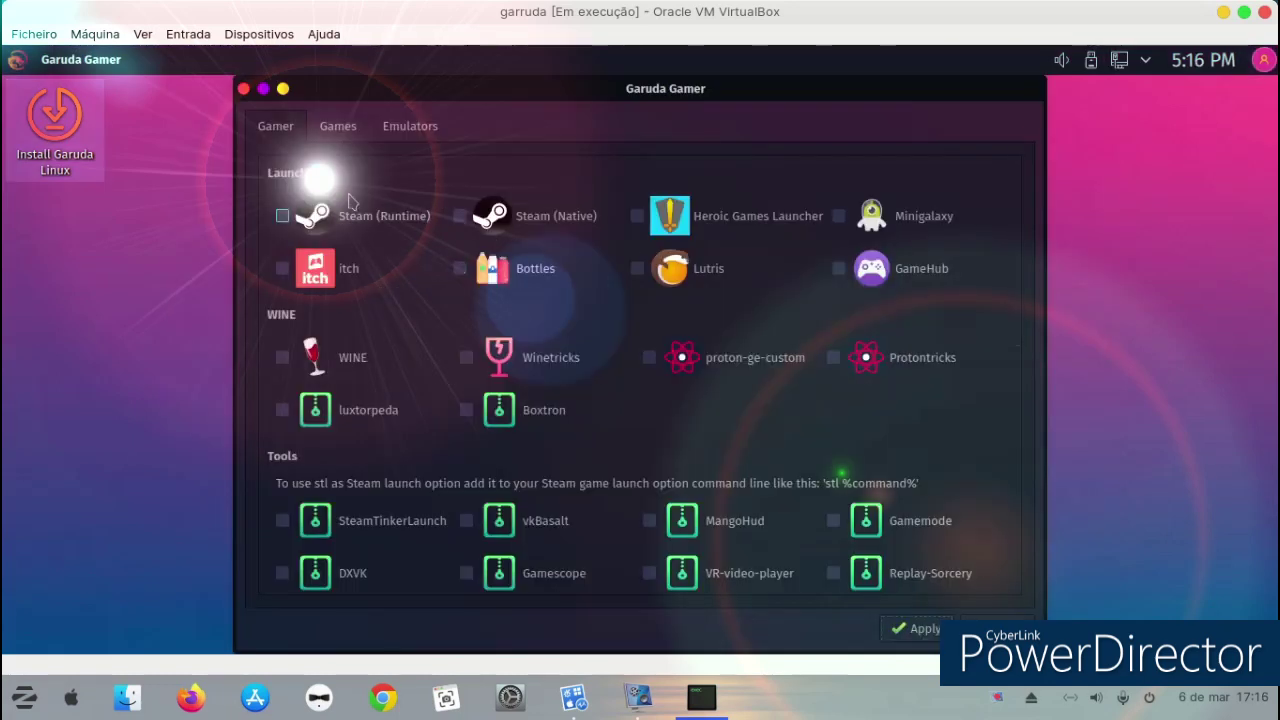
Show Garuda Gamer's Games tab by category, then briefly bring up and hide the VirtualBox Manager.
left_click(338, 132)
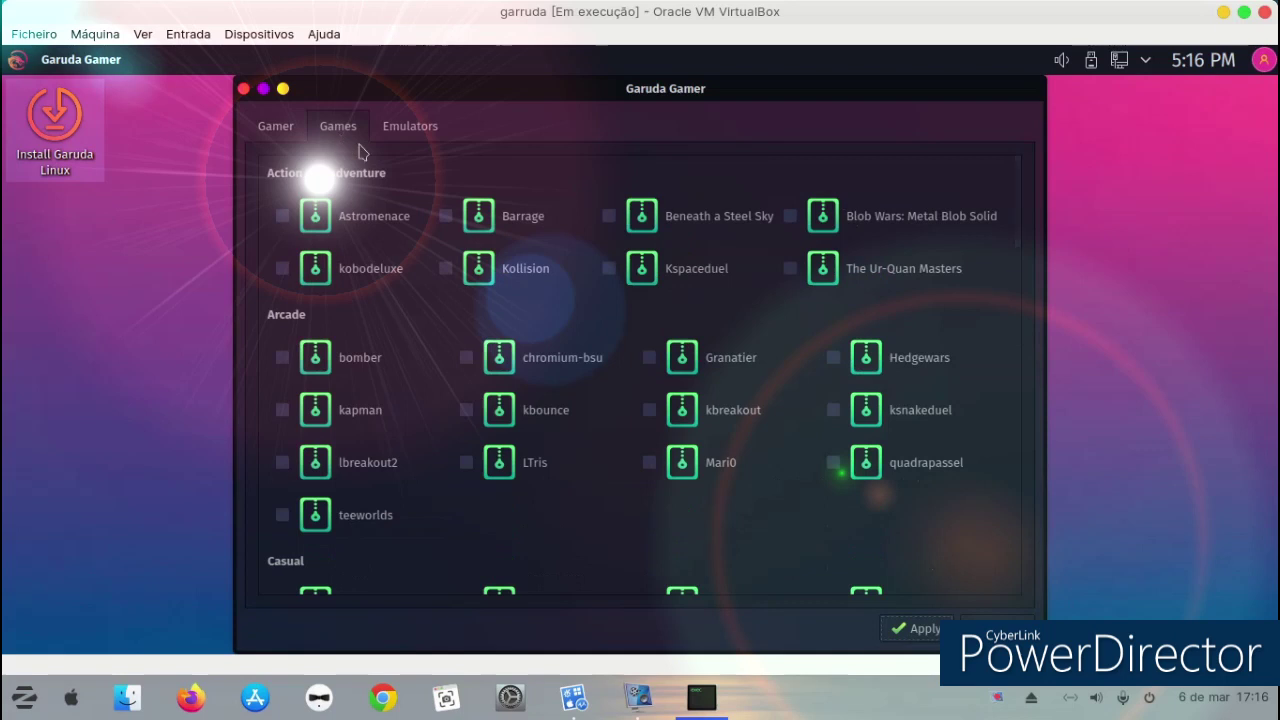
left_click(573, 695)
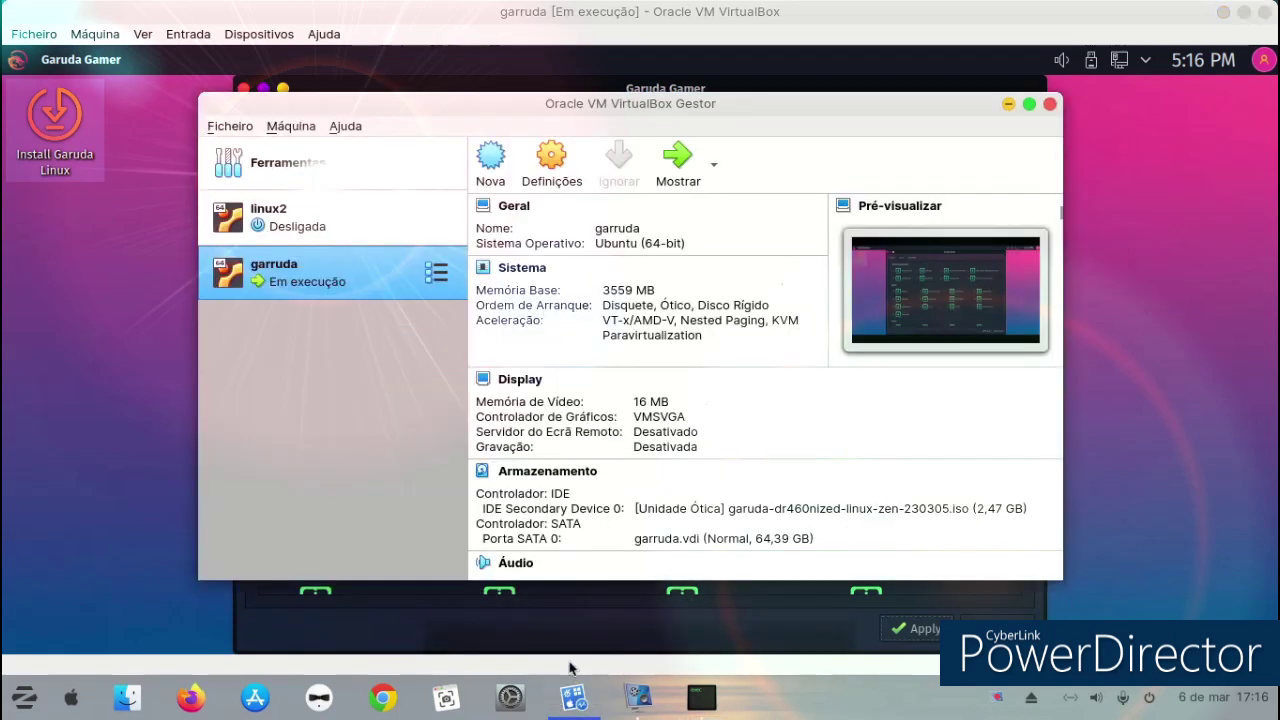
left_click(566, 700)
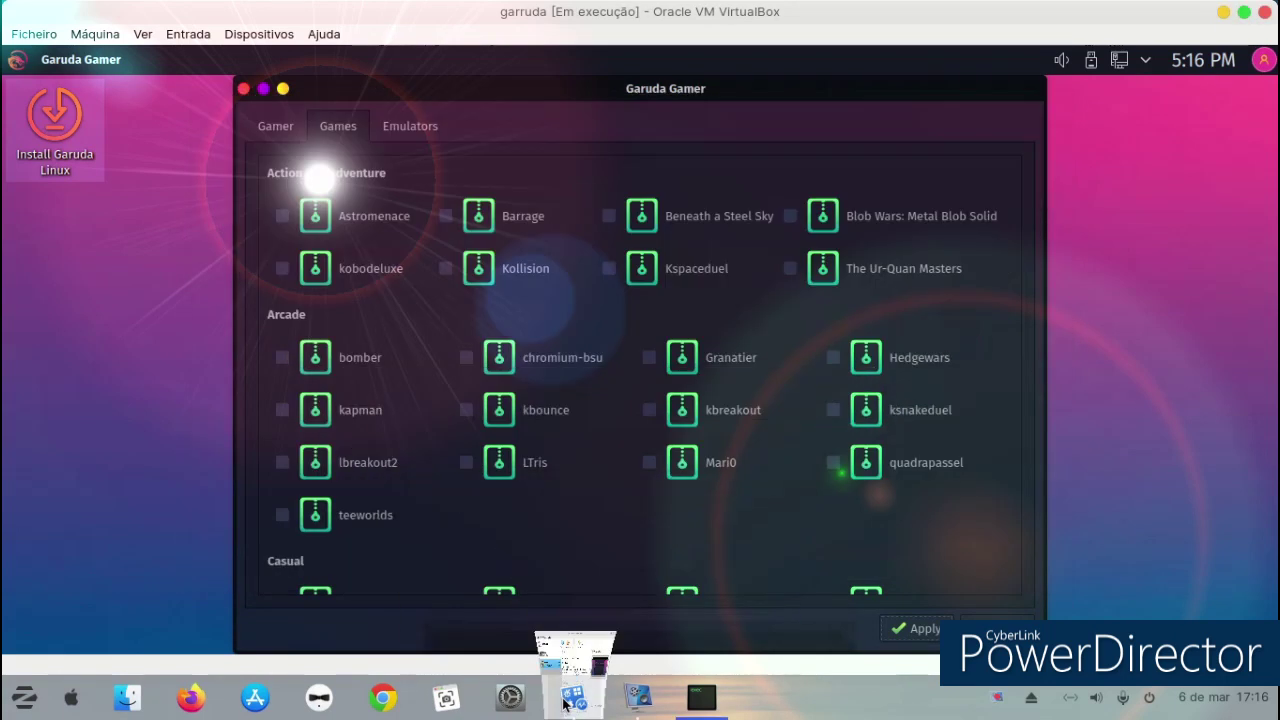
left_click(622, 705)
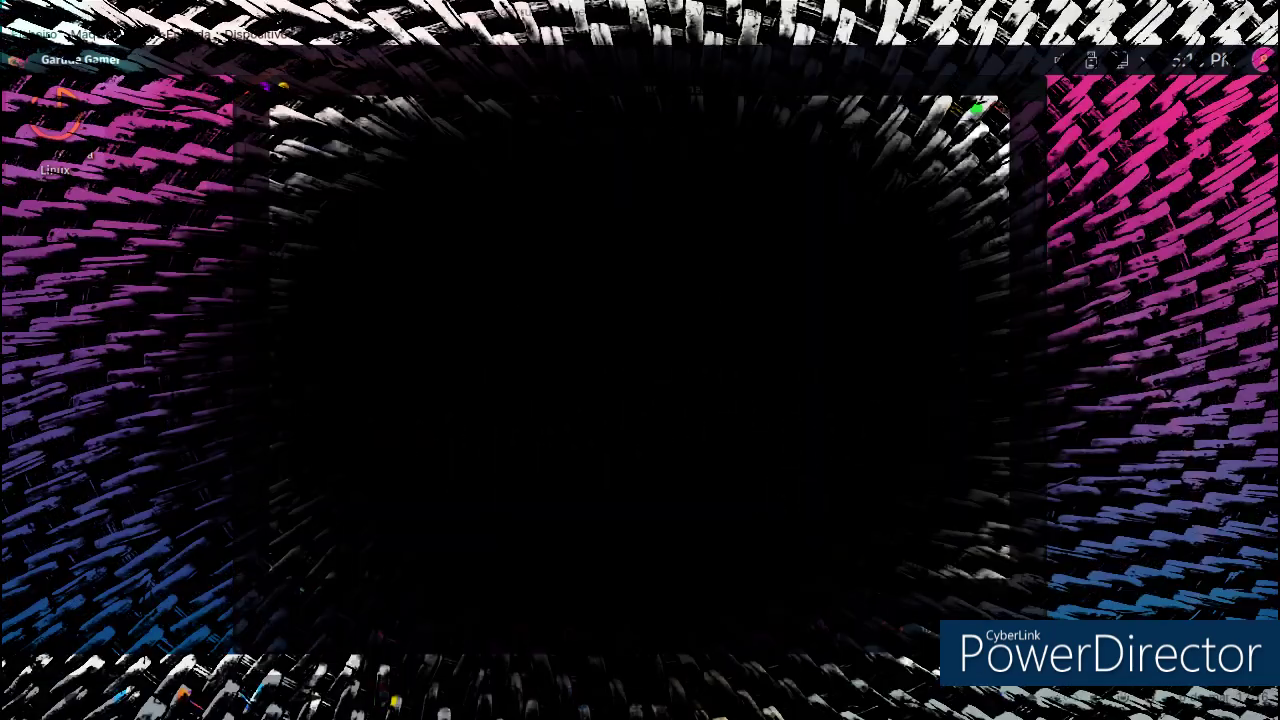